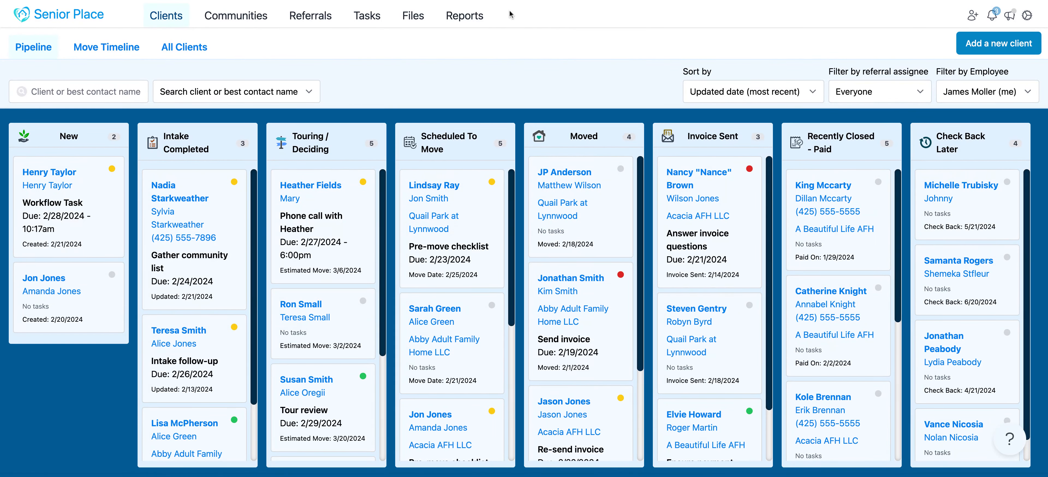
Open a new custom report and set its record type to Client
left_click(476, 24)
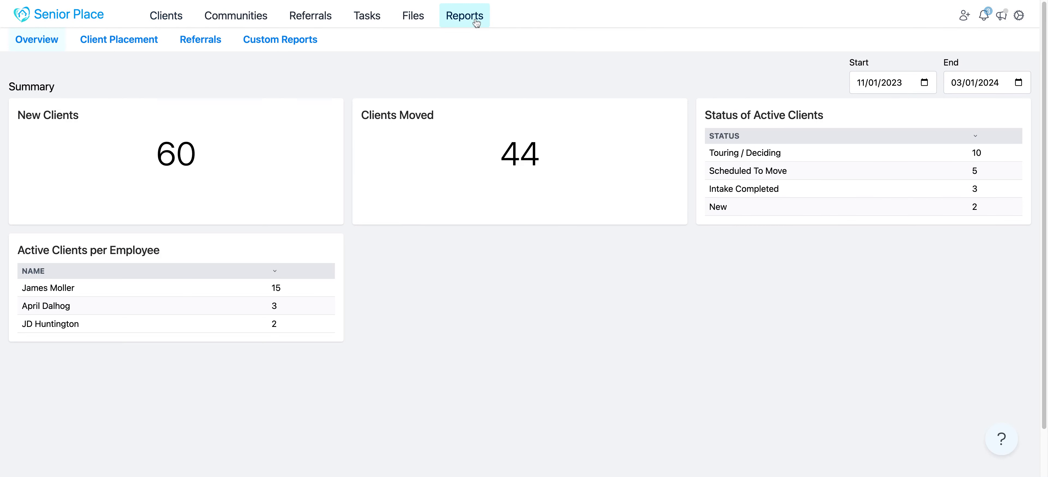
left_click(283, 44)
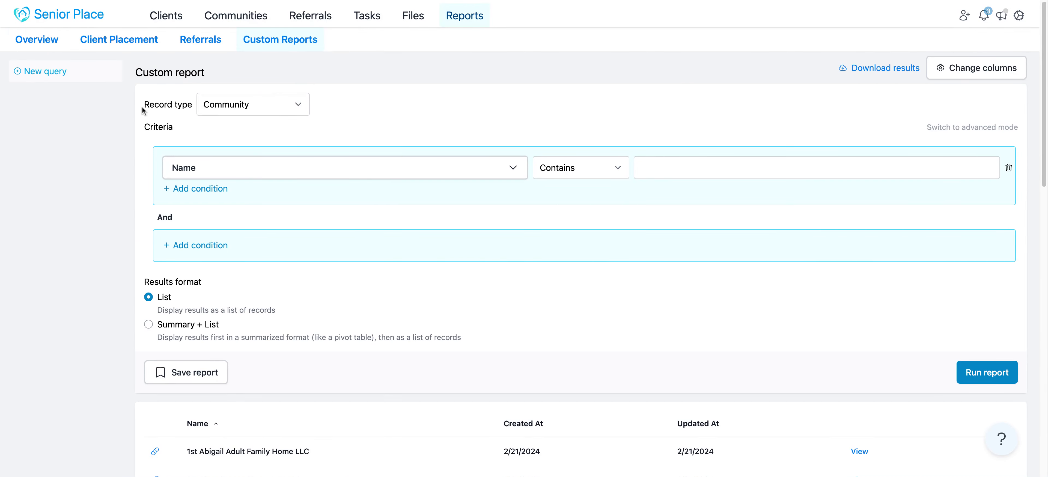
left_click_drag(144, 106, 192, 106)
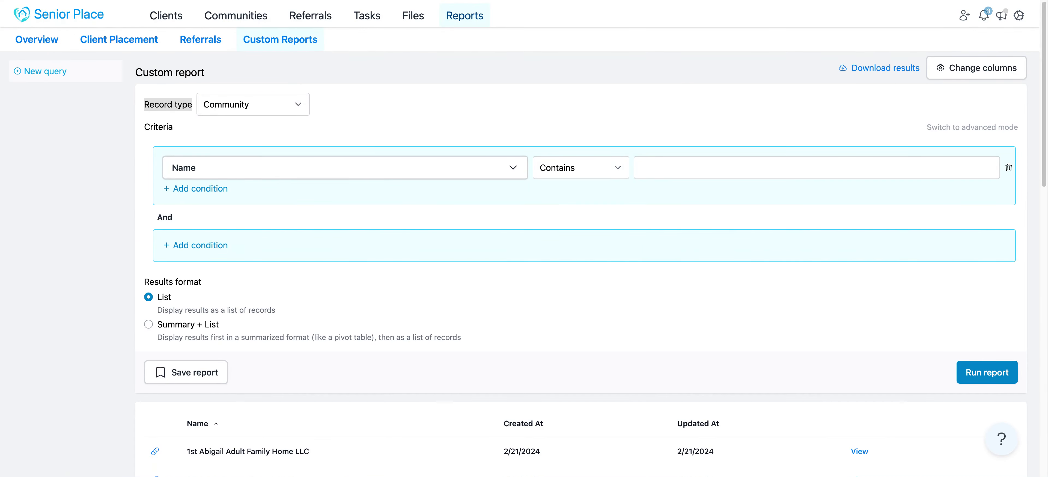
left_click(236, 103)
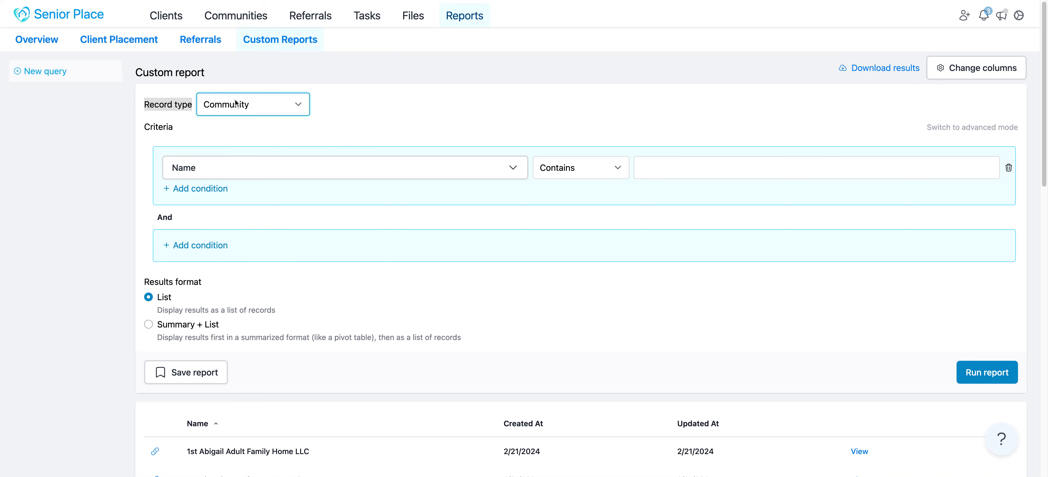
left_click(235, 100)
left_click(380, 100)
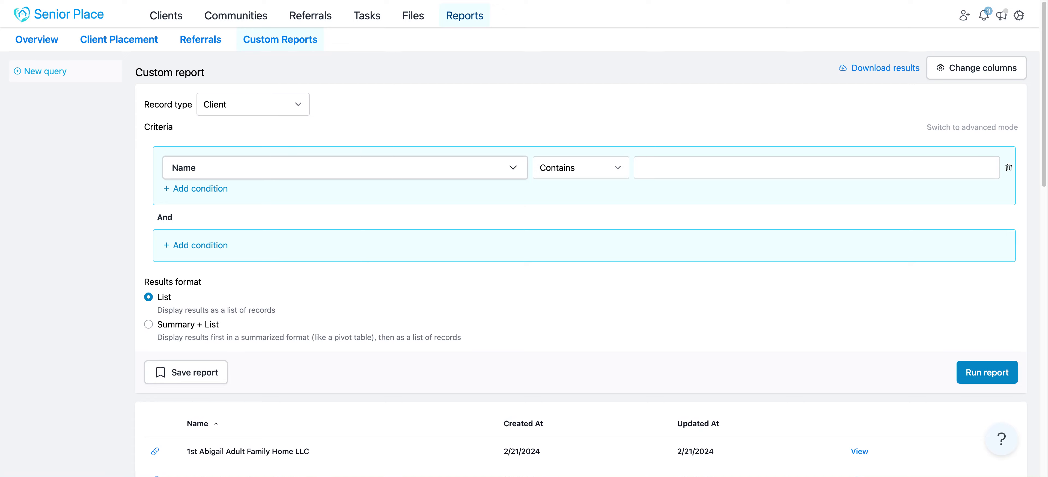
left_click_drag(144, 106, 192, 107)
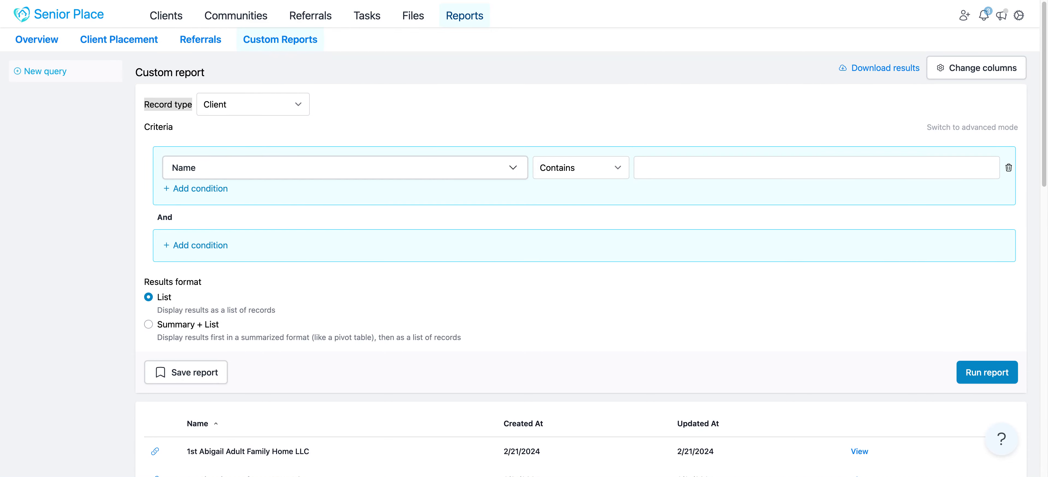
left_click(156, 98)
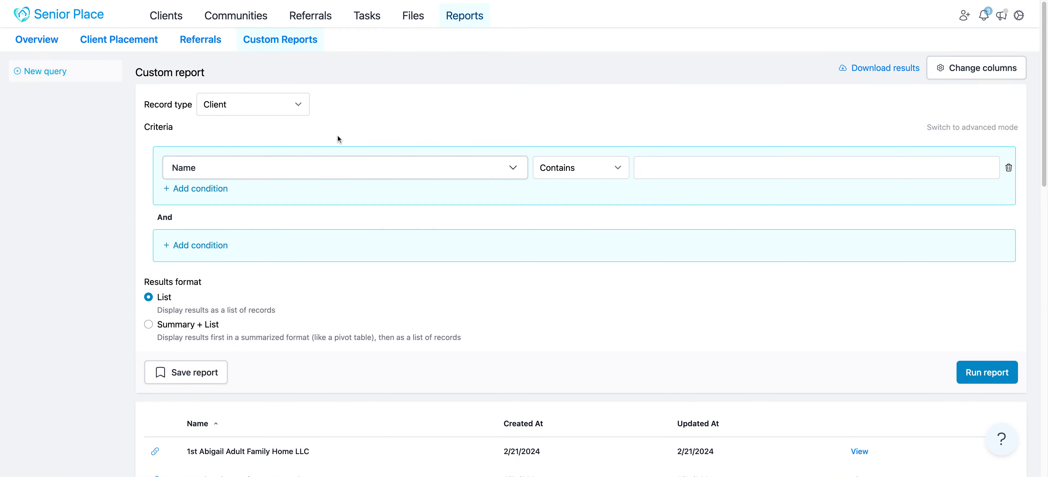
double_click(195, 129)
left_click_drag(143, 104, 193, 105)
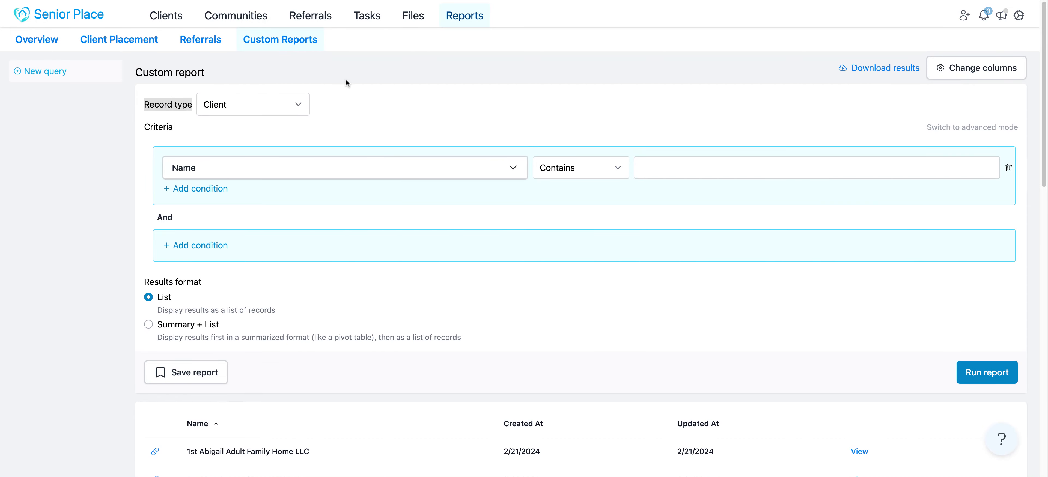
left_click(404, 110)
left_click_drag(202, 124, 144, 127)
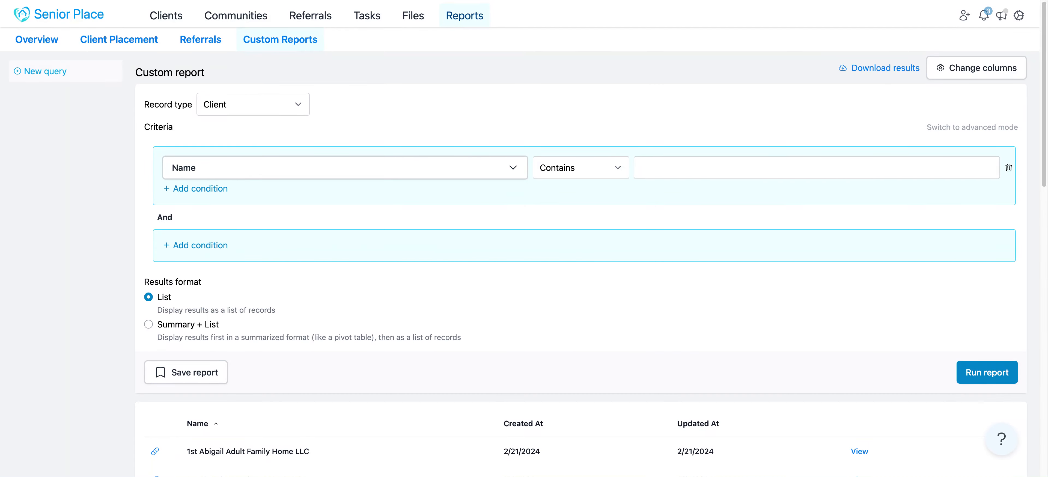
Set the first report criterion to Assigned To is the signed-in employee, marked (me)
left_click(199, 168)
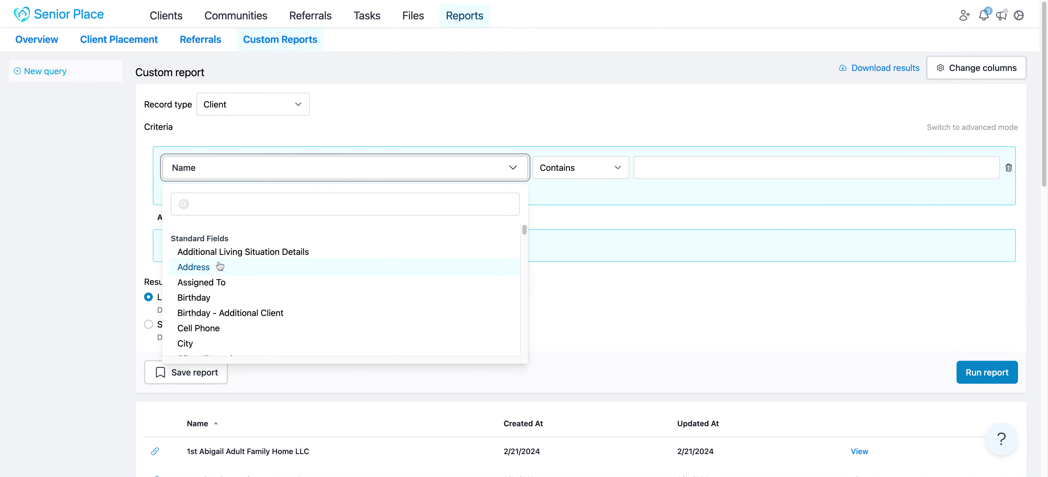
left_click(218, 284)
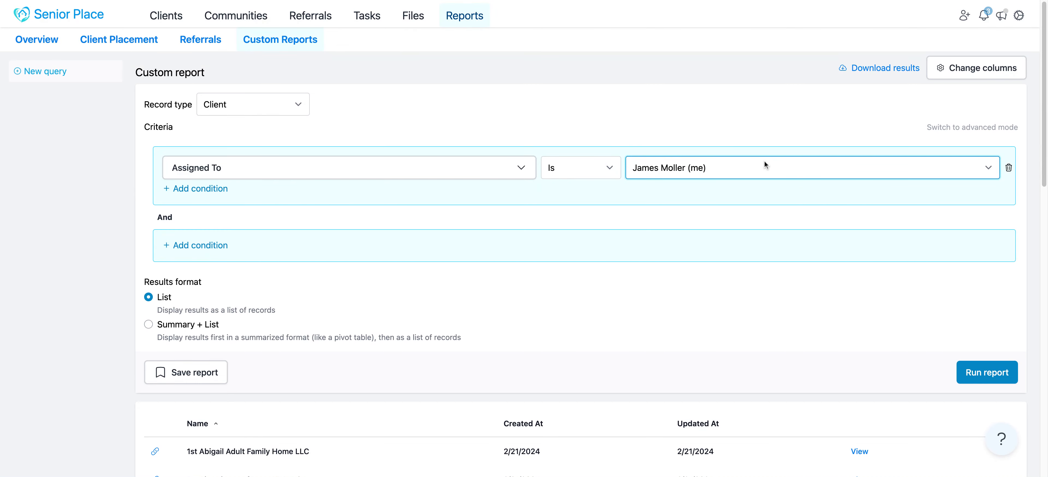
left_click(197, 219)
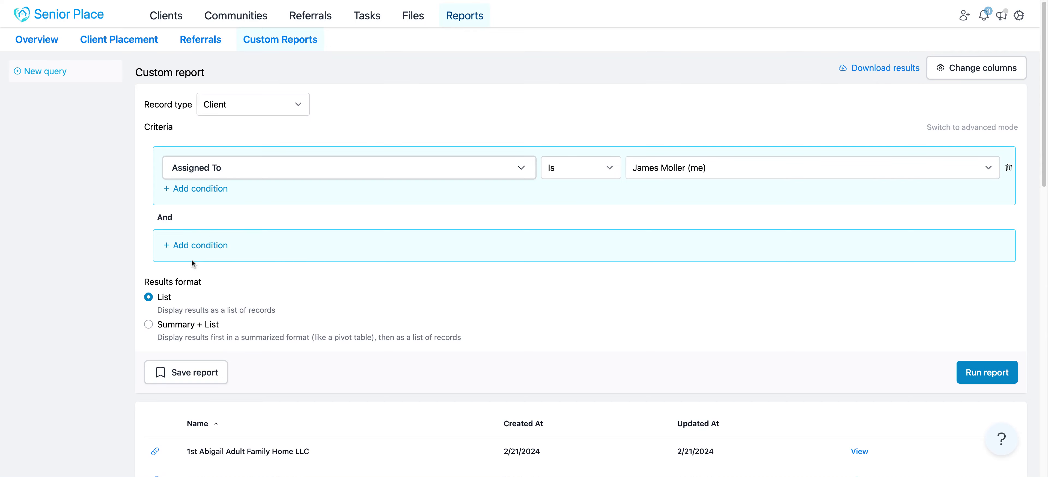
Add an And condition to the report criteria requiring Status has selected Intake Completed
left_click(212, 245)
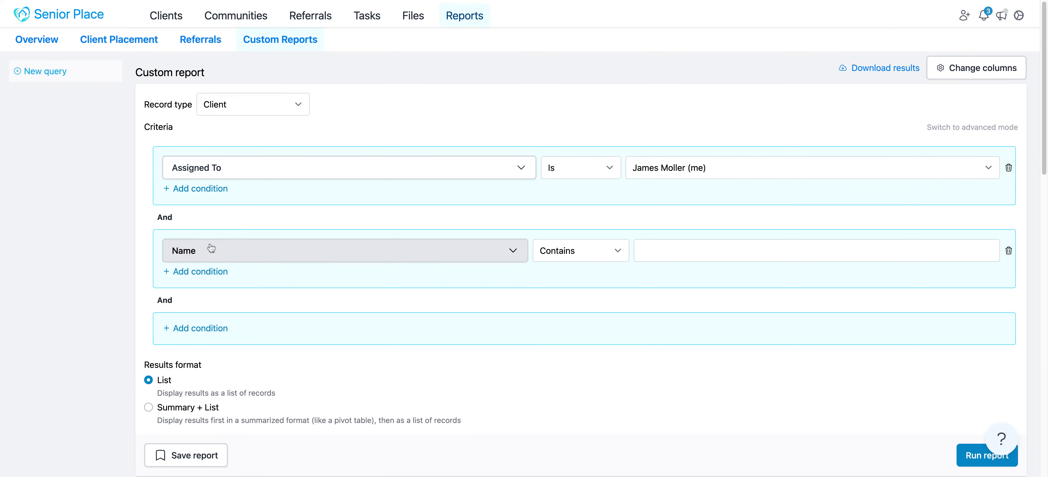
left_click(291, 249)
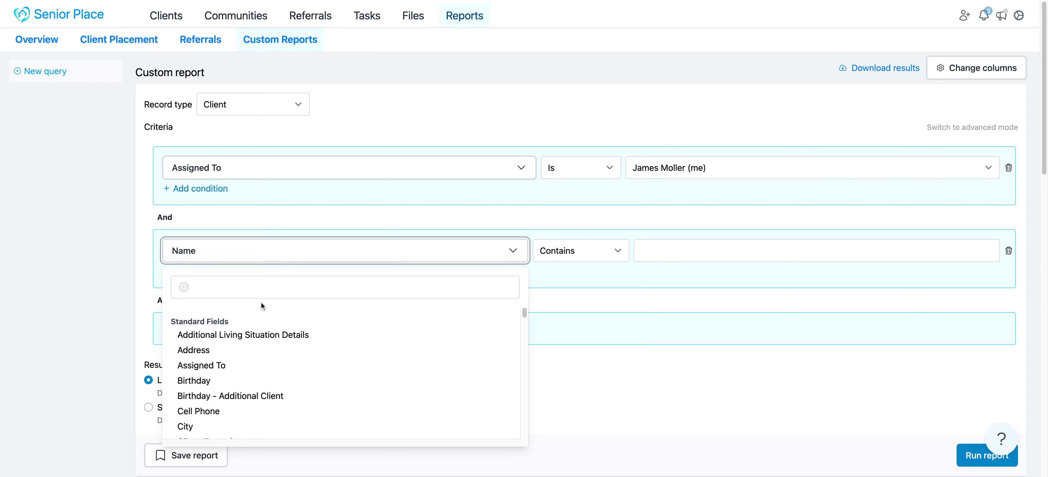
left_click(244, 286)
type("stat")
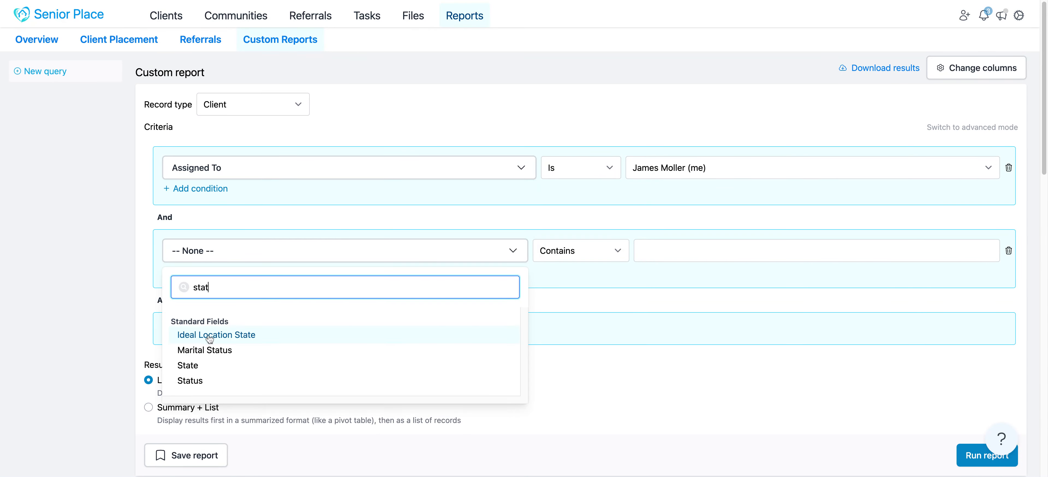
left_click(193, 380)
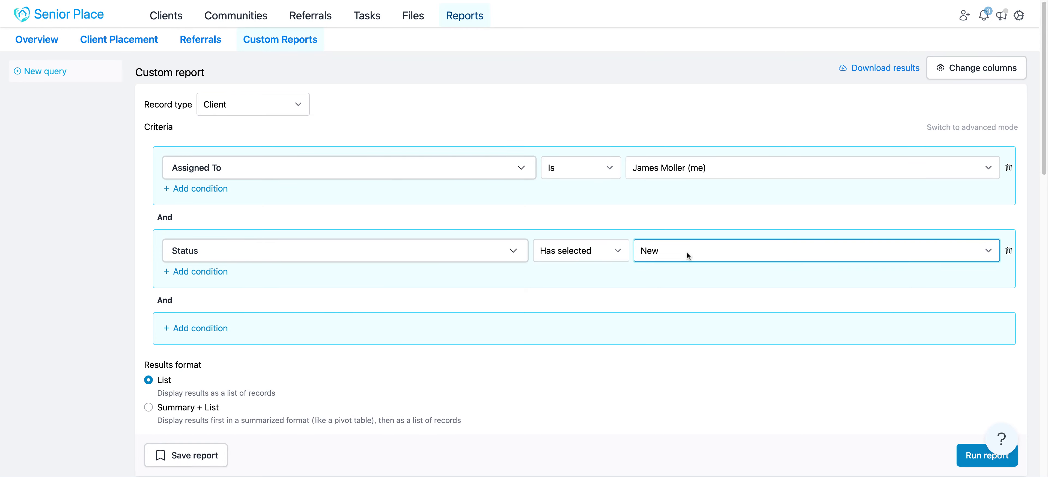
left_click(684, 267)
scroll(462, 310, "down", 1)
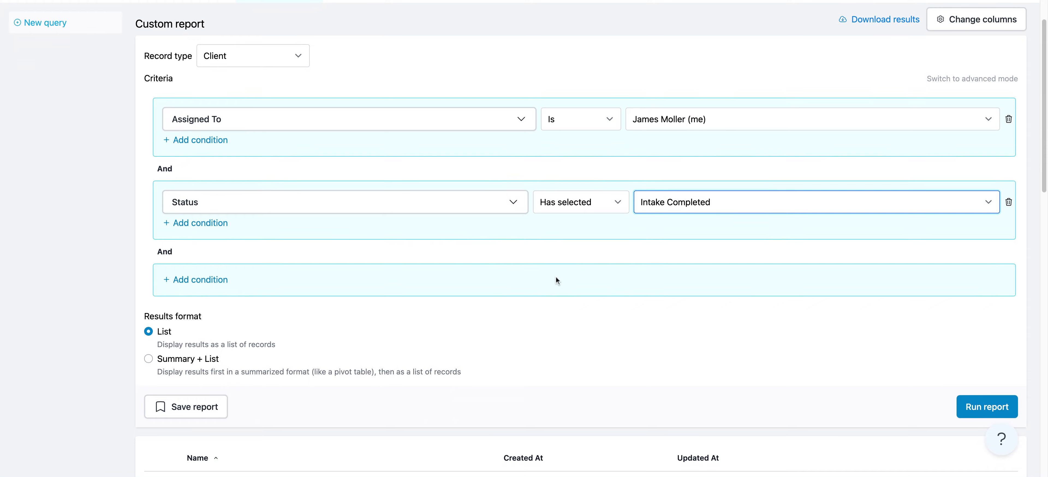
scroll(128, 179, "up", 1)
scroll(94, 167, "up", 1)
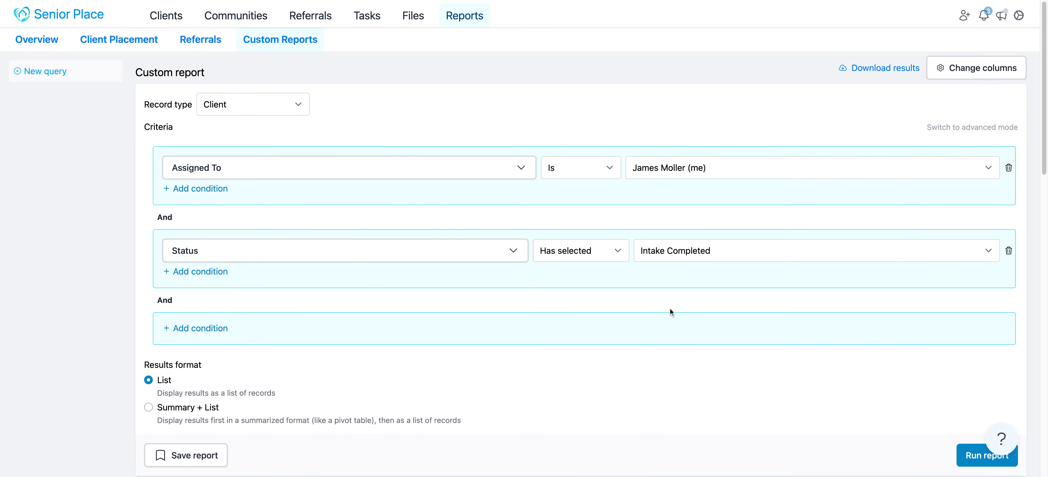
Run the client report and review the matching records against the criteria
scroll(675, 320, "down", 1)
scroll(747, 340, "down", 3)
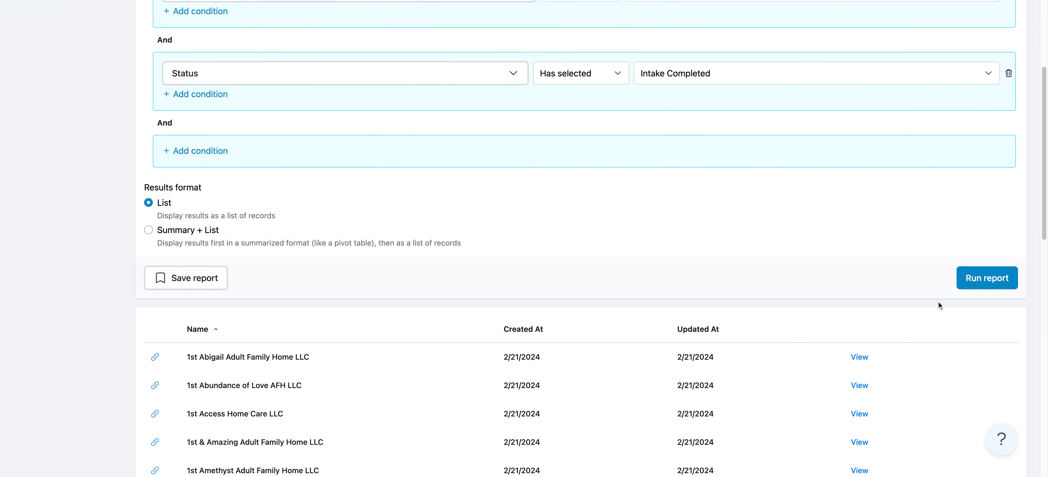
left_click(971, 281)
scroll(961, 282, "down", 3)
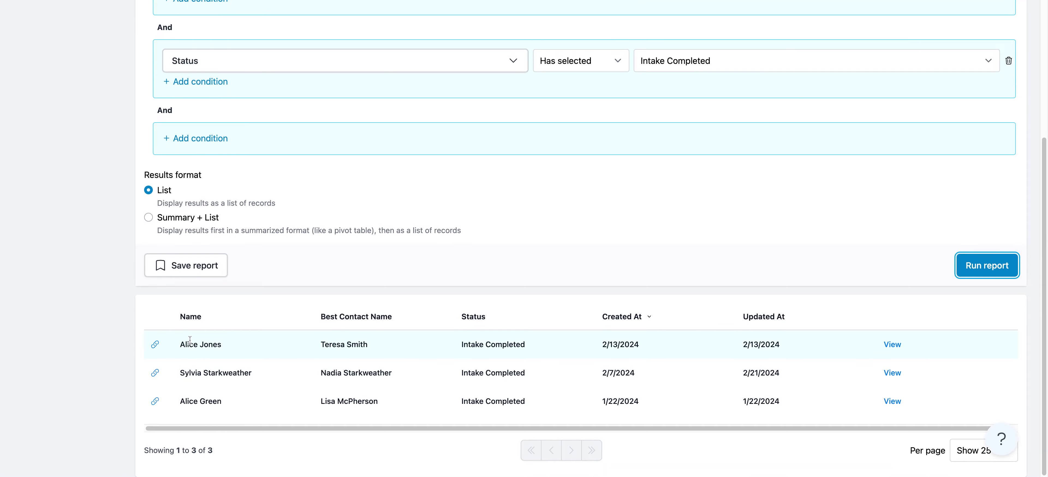
scroll(281, 379, "up", 2)
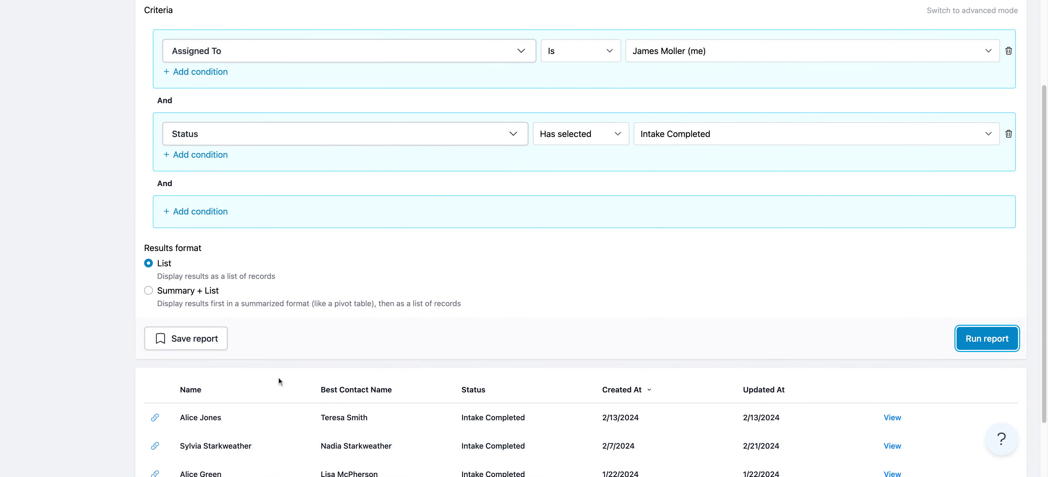
scroll(279, 381, "down", 2)
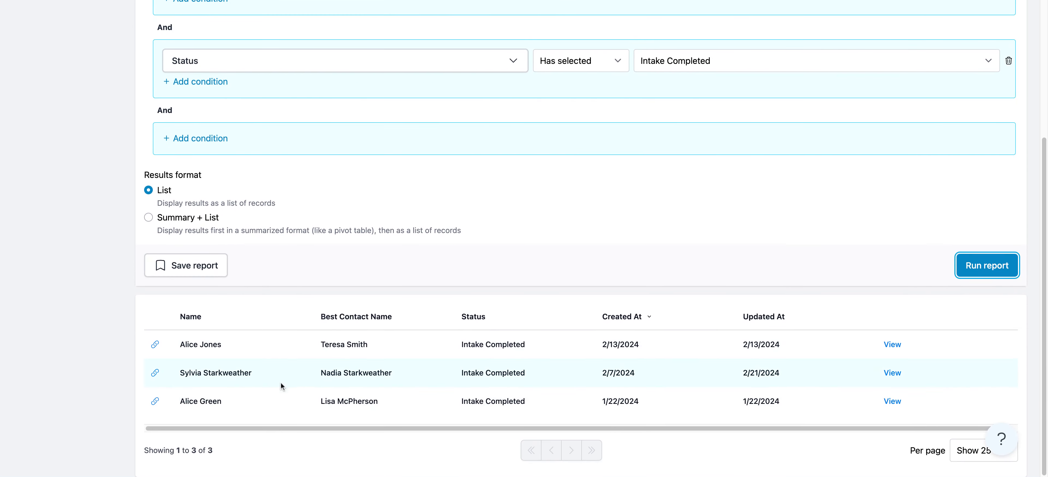
Add an Or condition to the first criteria group with Assigned To is the second employee
scroll(89, 242, "up", 5)
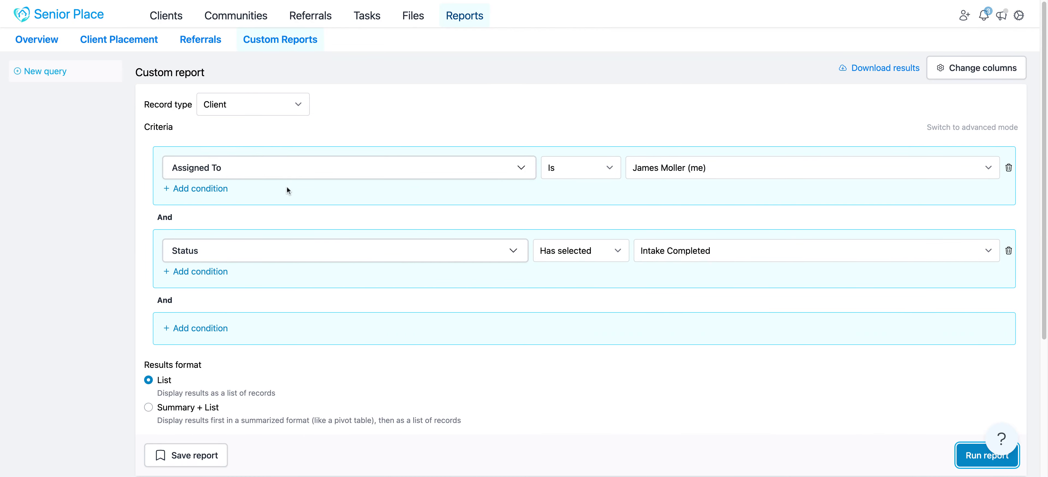
left_click(195, 189)
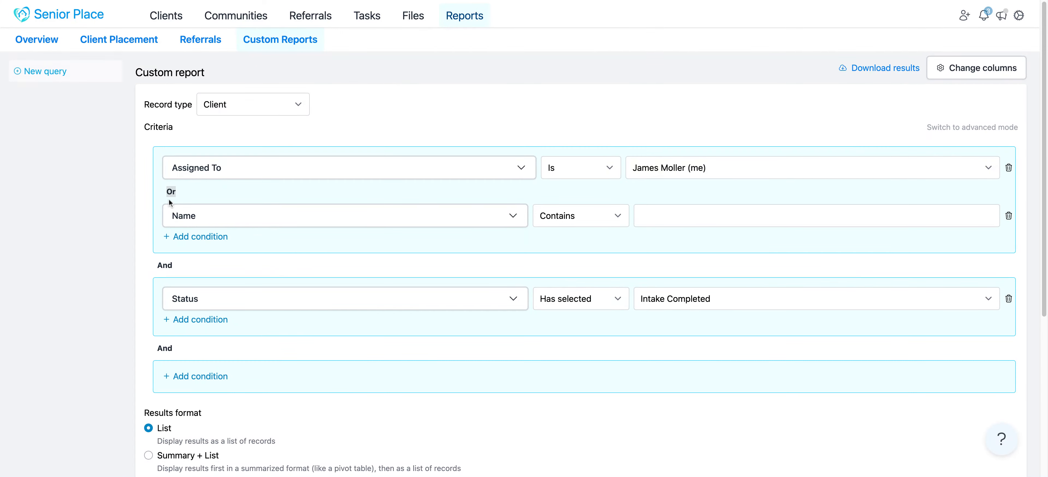
left_click(201, 222)
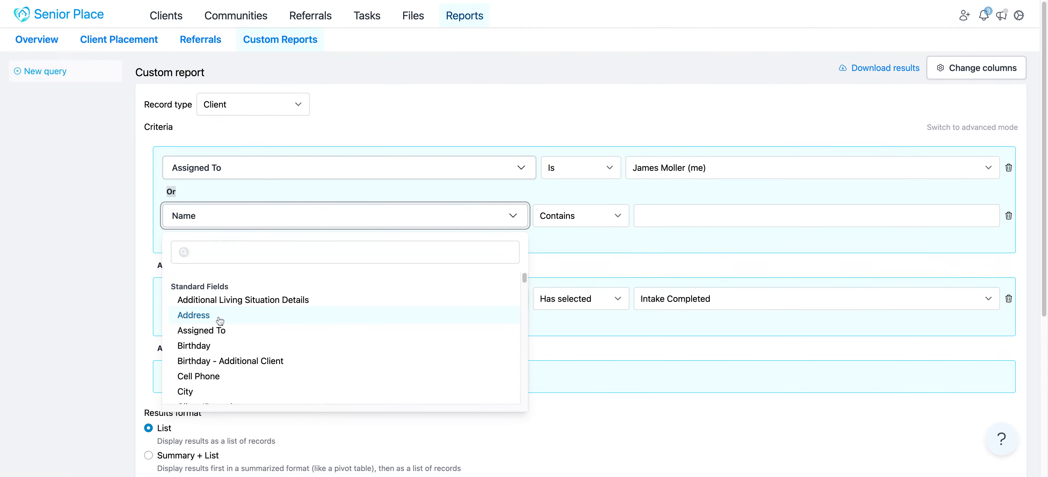
left_click(213, 330)
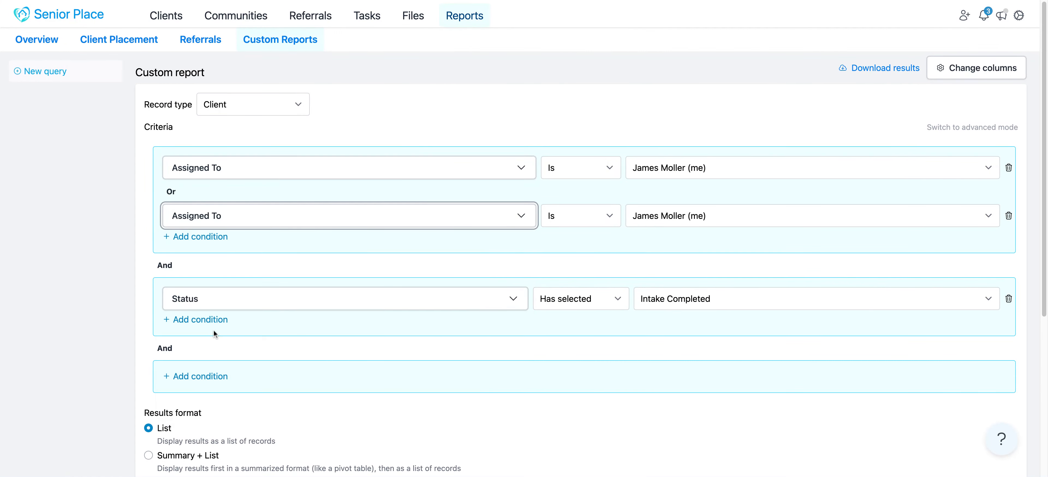
left_click(641, 215)
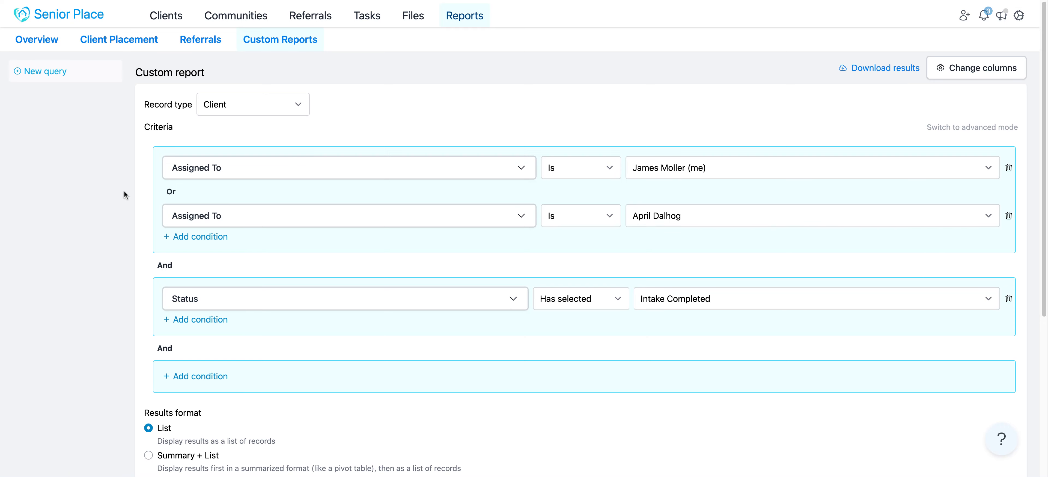
Run the report again with both assigned employees and the Intake Completed status as criteria
scroll(113, 183, "down", 1)
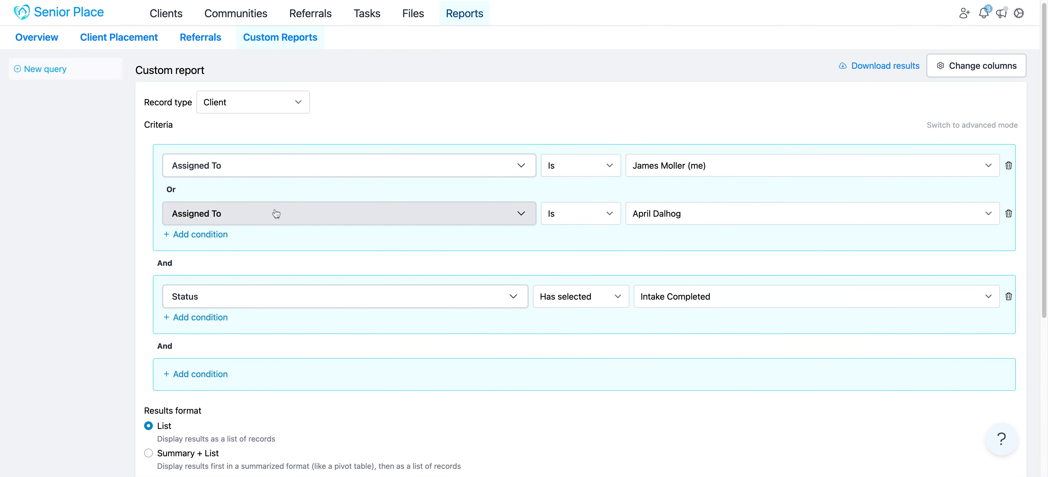
left_click_drag(202, 268, 143, 268)
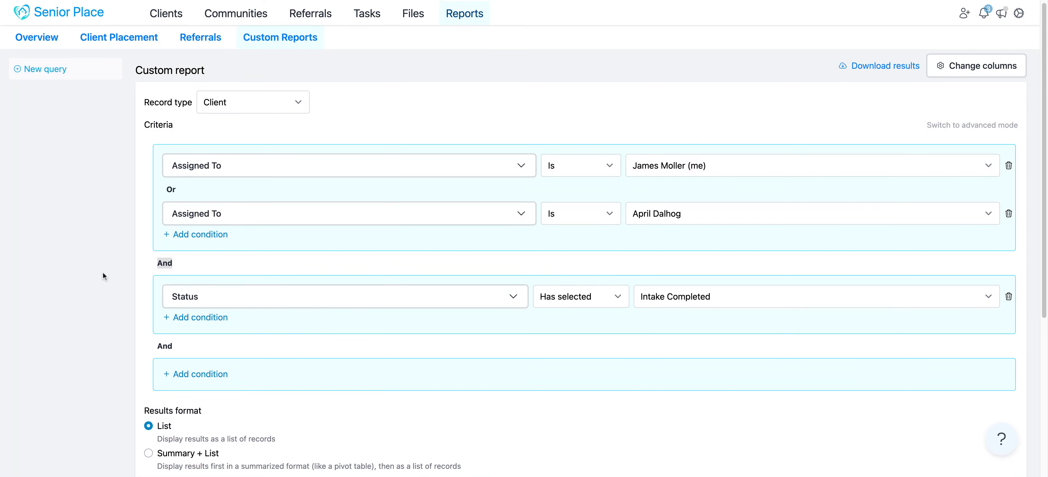
scroll(103, 274, "down", 3)
left_click(972, 428)
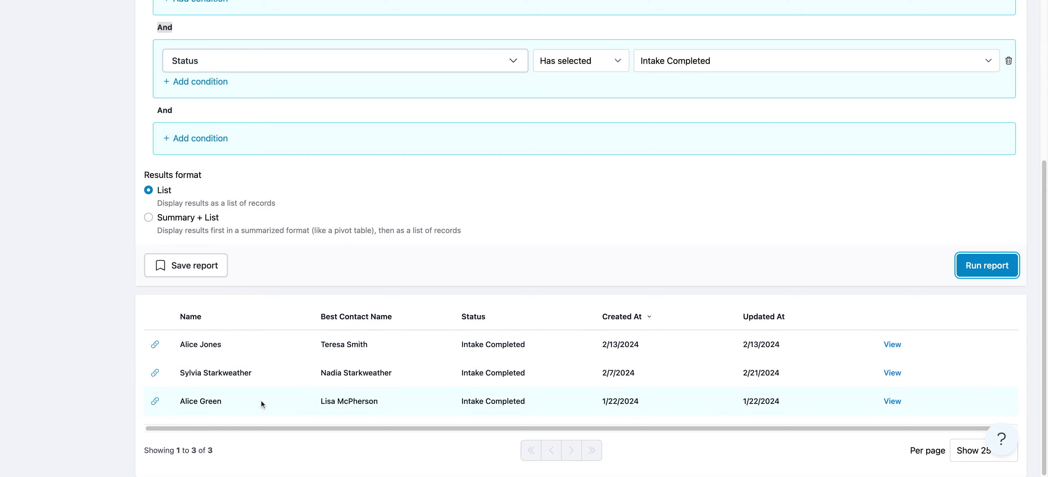
Change the employee filter on the client pipeline and move a client from Touring / Deciding to Intake Completed
scroll(277, 387, "up", 5)
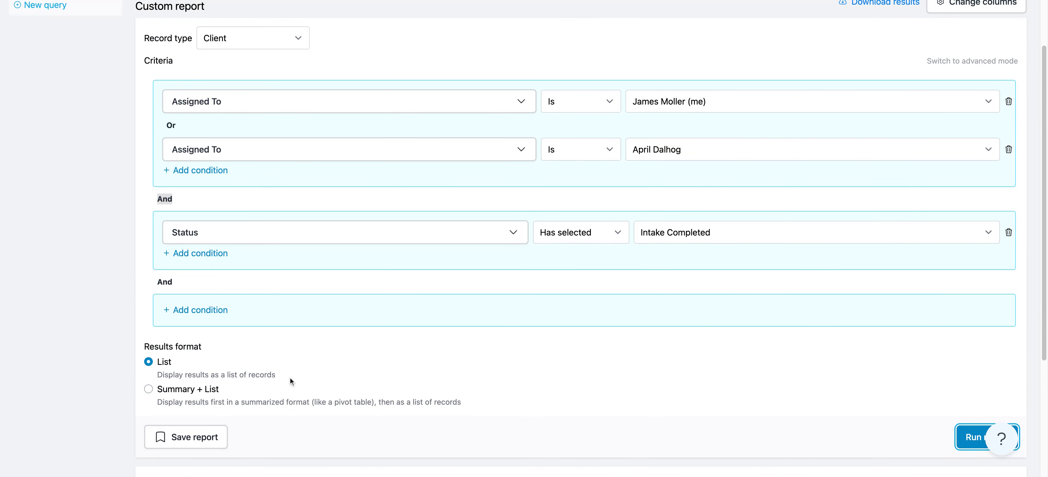
scroll(265, 308, "up", 1)
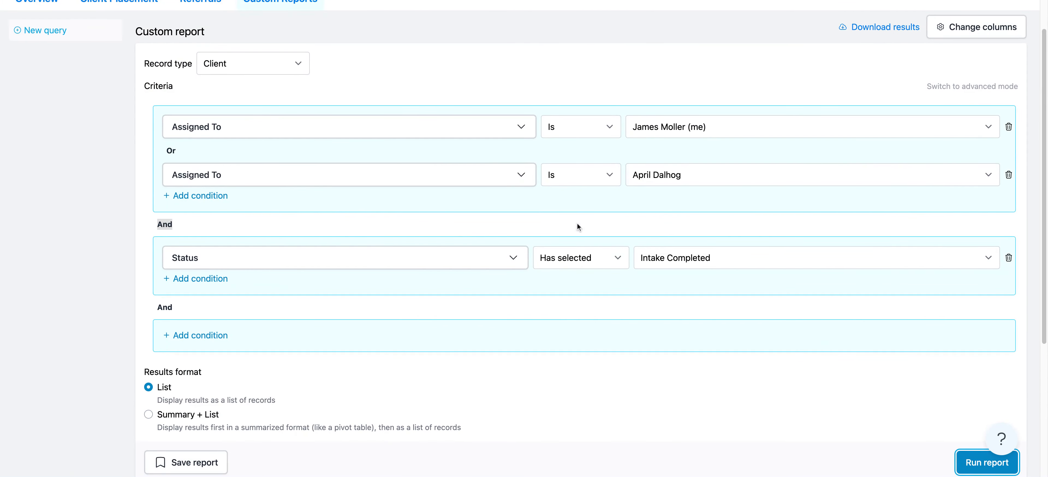
scroll(58, 185, "up", 1)
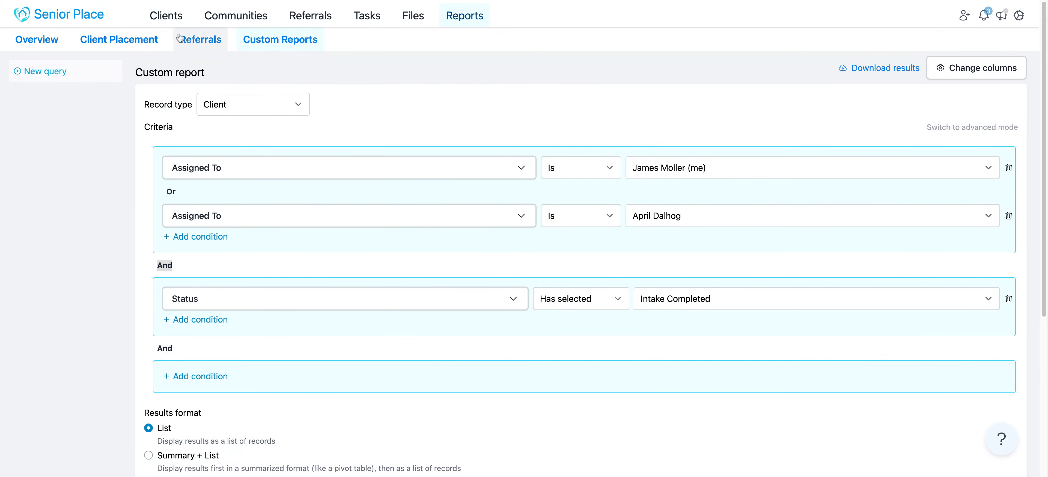
left_click(177, 16)
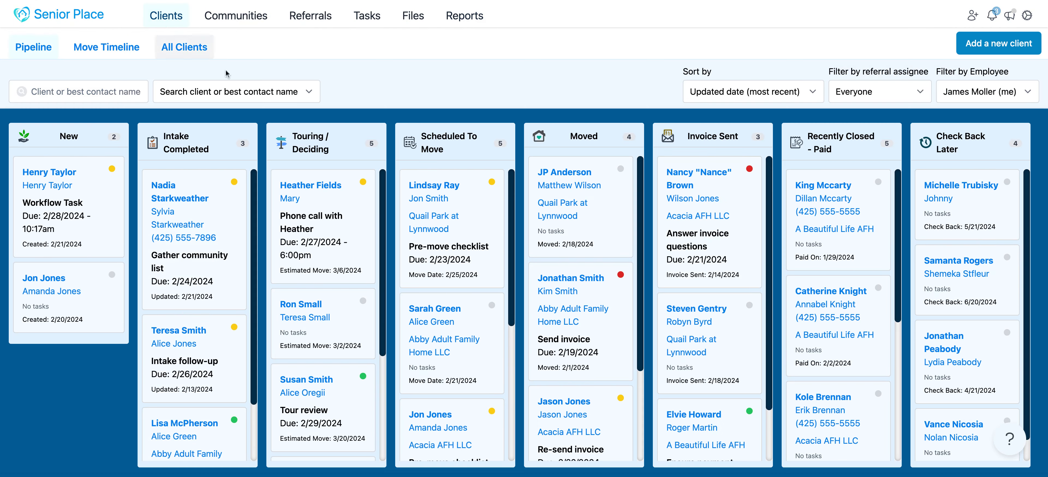
left_click(977, 90)
left_click_drag(336, 188, 238, 183)
Return to the custom client report and rerun it with the existing assigned employee and Intake Completed criteria
left_click(464, 16)
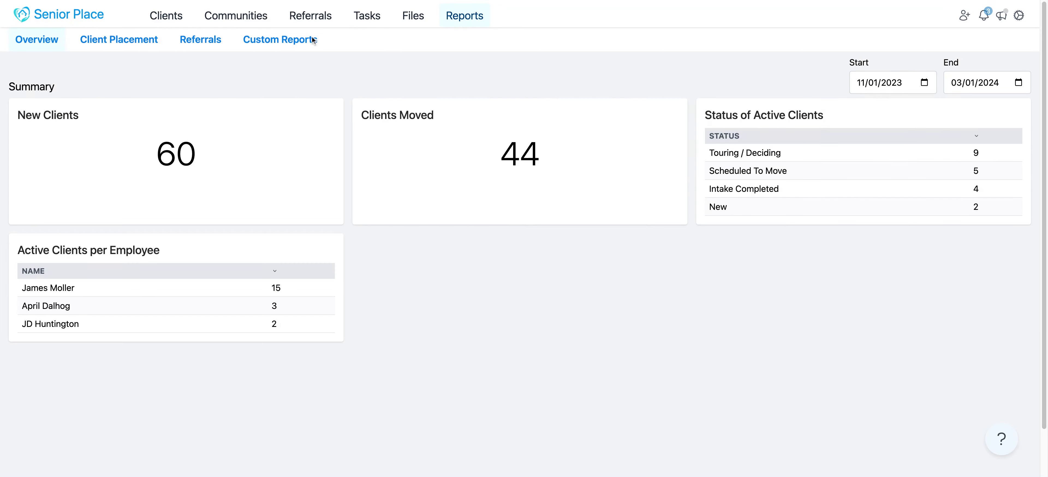
left_click(312, 39)
scroll(100, 195, "down", 4)
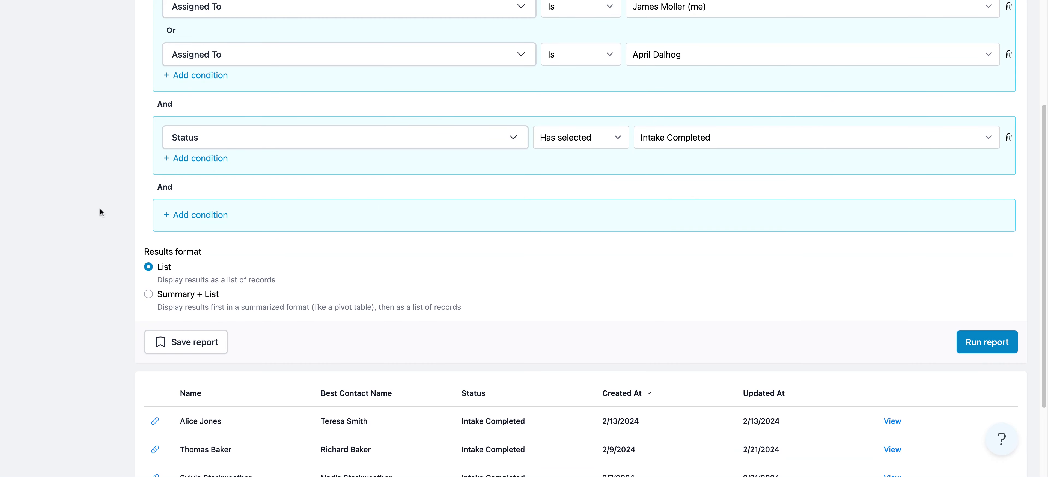
left_click(989, 344)
scroll(333, 312, "down", 3)
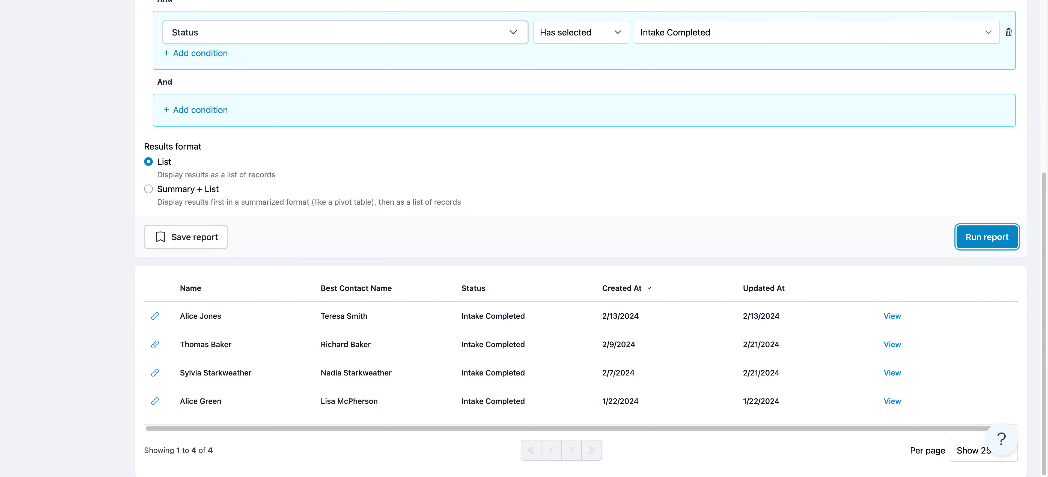
Examine how the Or conditions on Assigned To combine with the And condition on Status in the report criteria
scroll(337, 199, "up", 6)
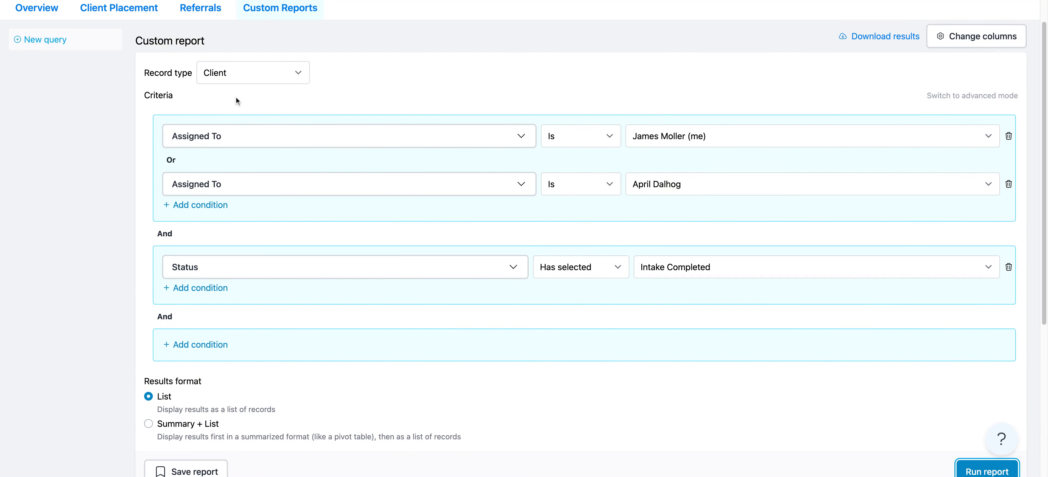
double_click(227, 97)
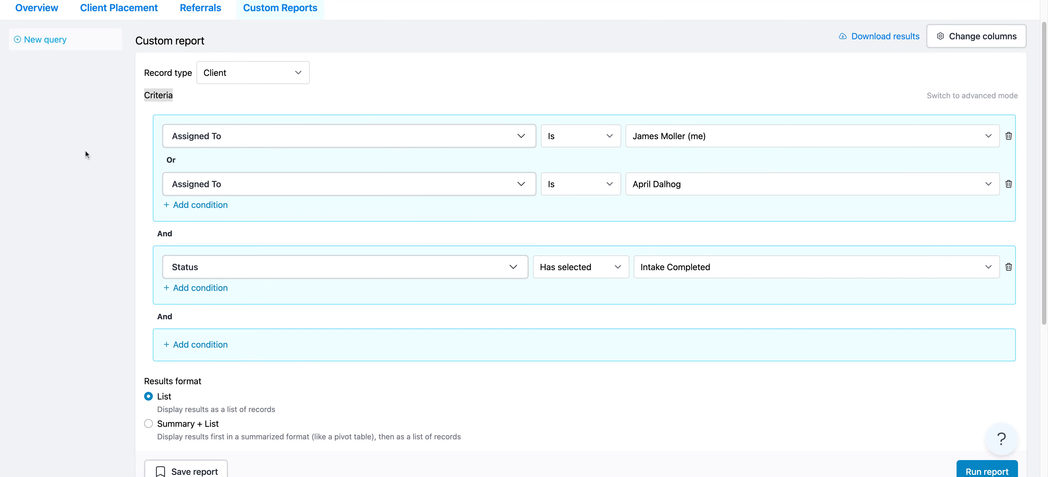
scroll(87, 152, "down", 1)
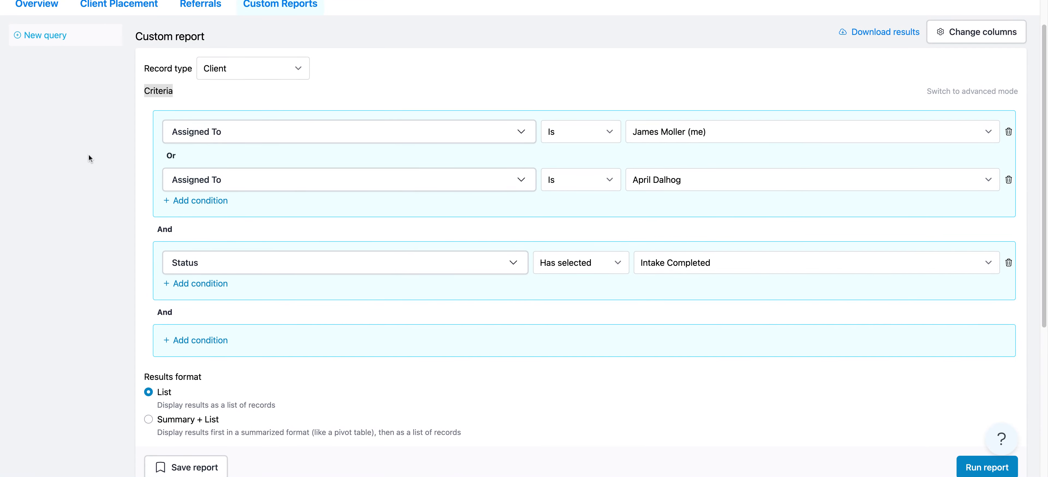
scroll(88, 156, "down", 2)
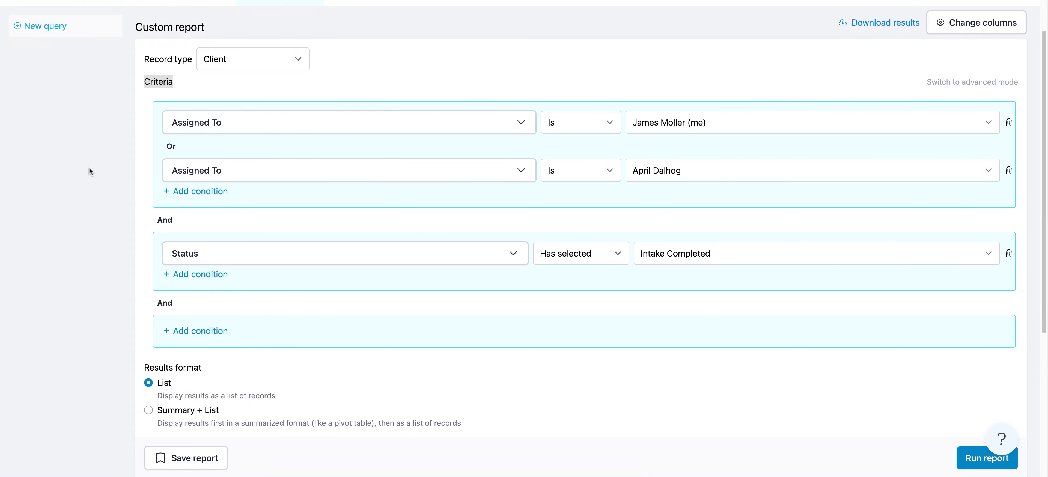
scroll(85, 167, "down", 3)
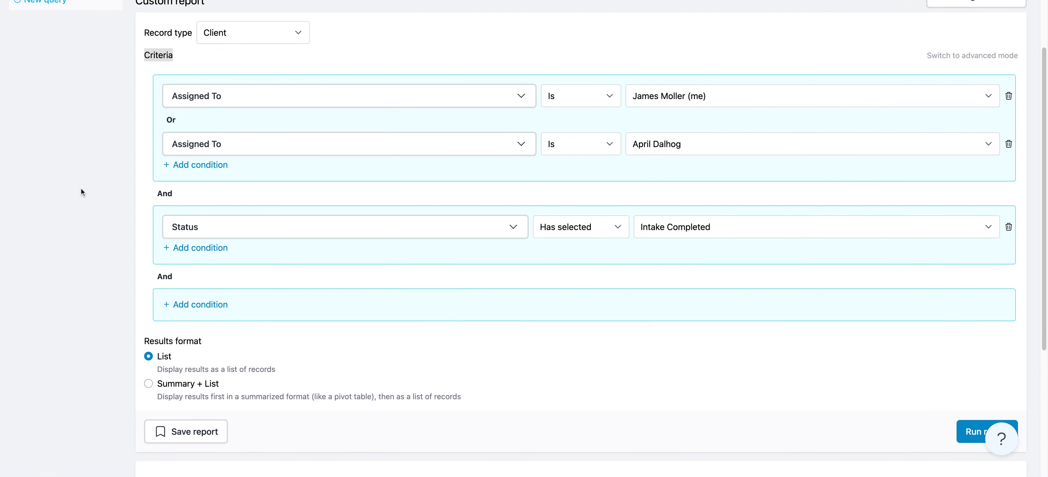
scroll(77, 189, "up", 5)
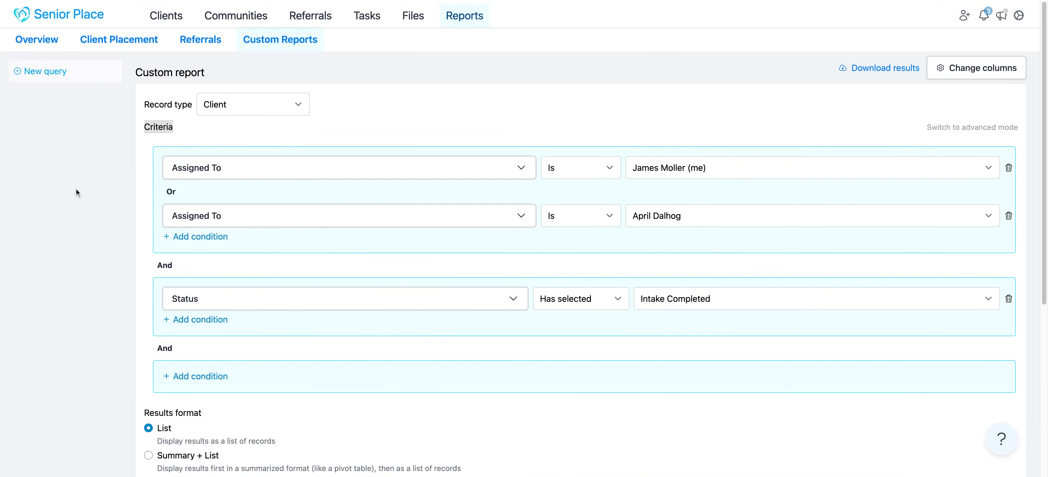
scroll(78, 191, "down", 1)
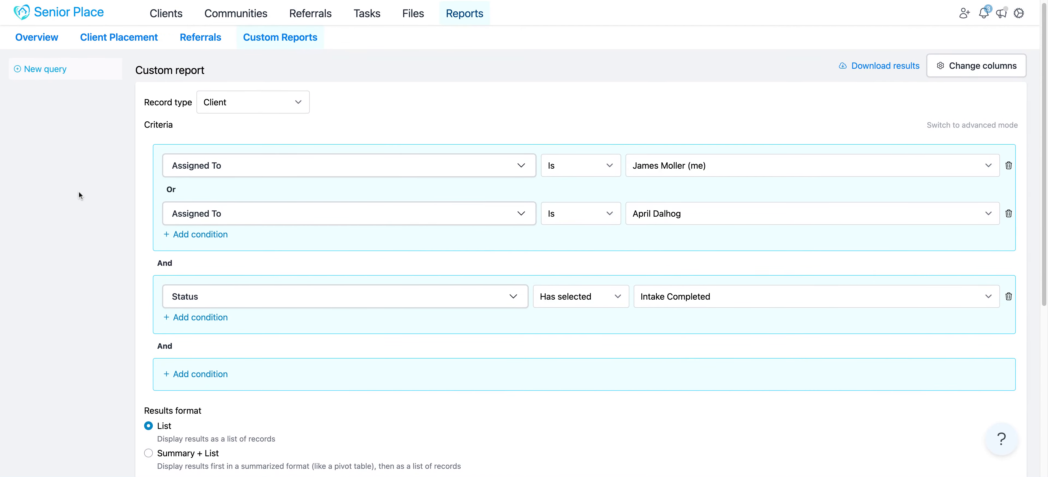
scroll(78, 192, "down", 1)
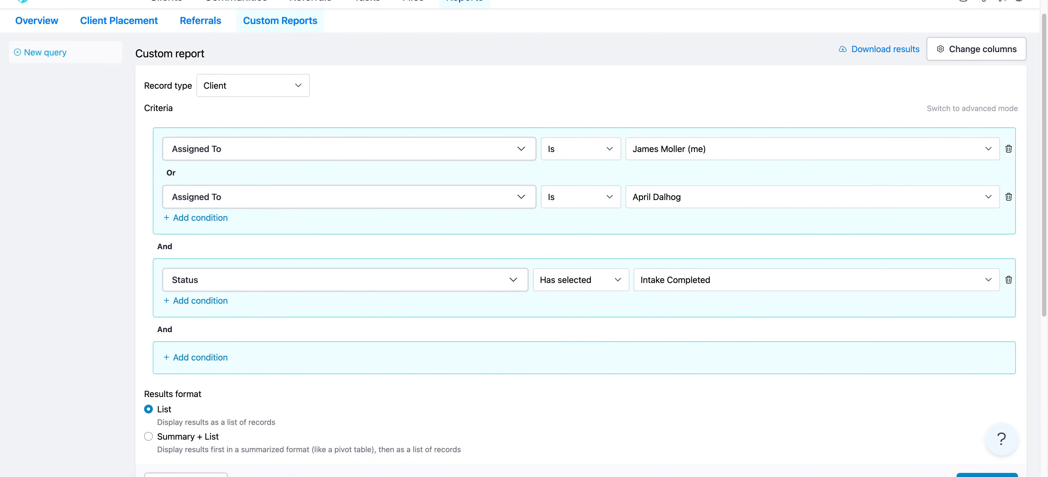
scroll(85, 226, "down", 5)
Reorder the report columns so that Updated At comes first, save, and check the results table
scroll(84, 212, "up", 5)
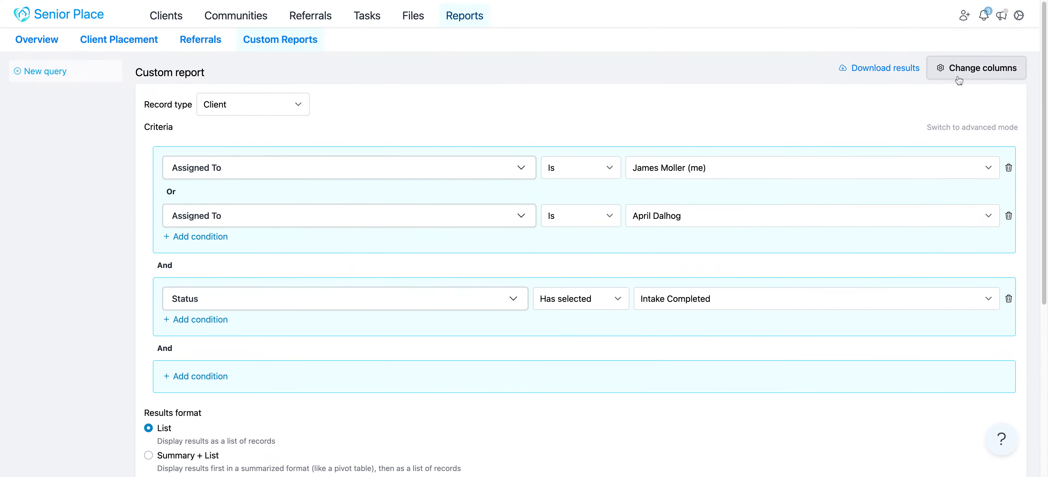
left_click(984, 72)
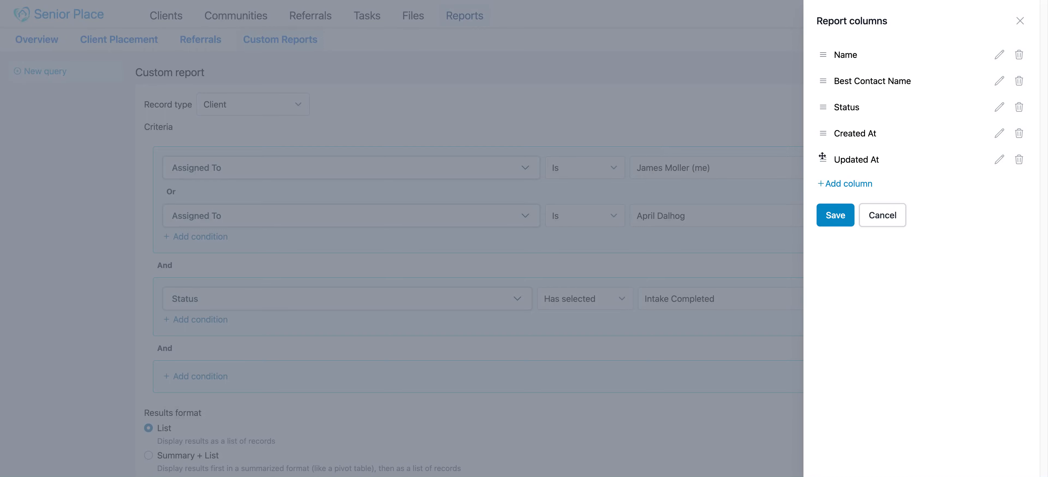
left_click_drag(823, 162, 824, 51)
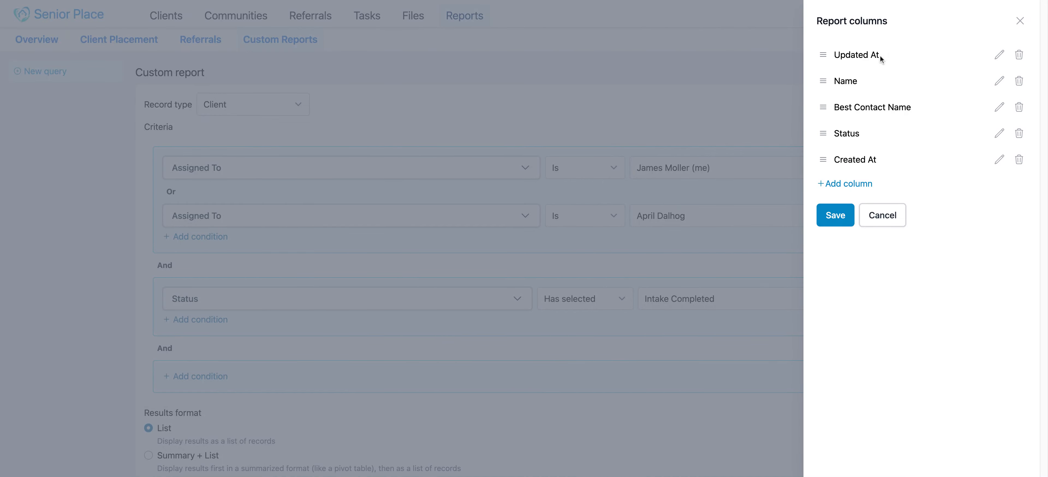
left_click(836, 214)
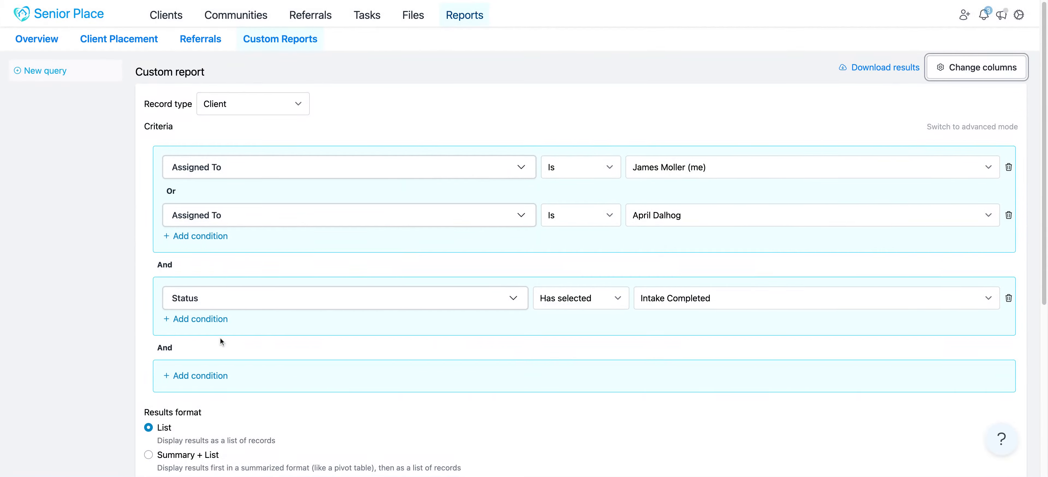
scroll(219, 337, "down", 6)
left_click_drag(244, 285, 180, 289)
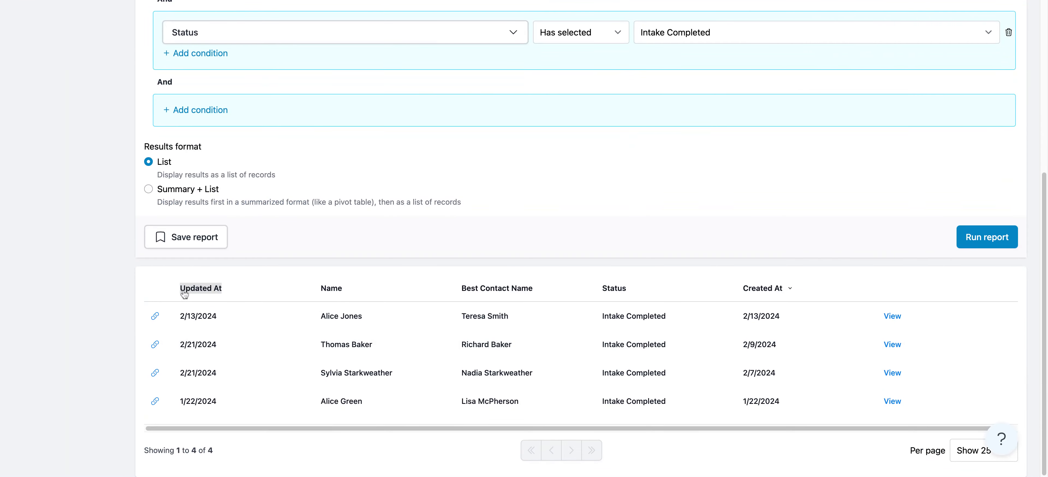
Replace the Created At report column with Assigned To and save the column changes
scroll(643, 183, "up", 6)
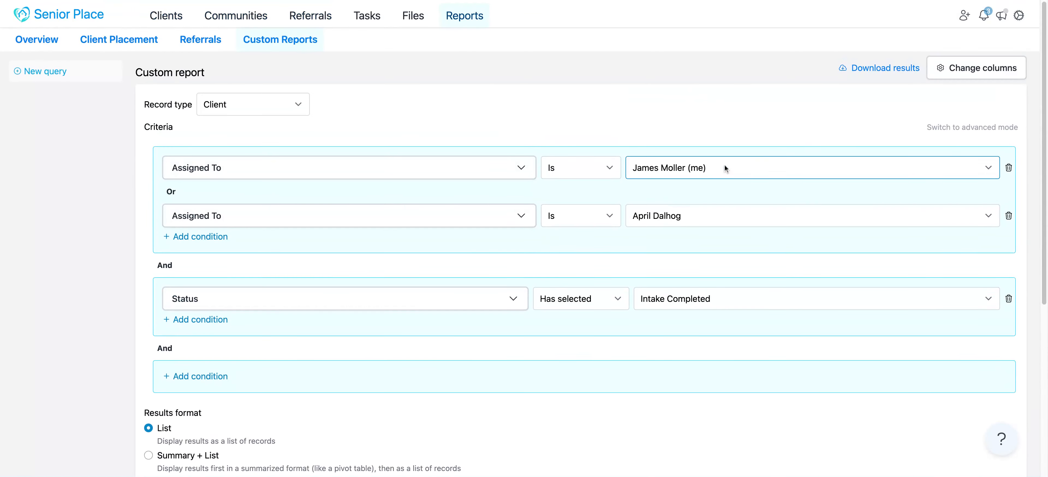
left_click(942, 68)
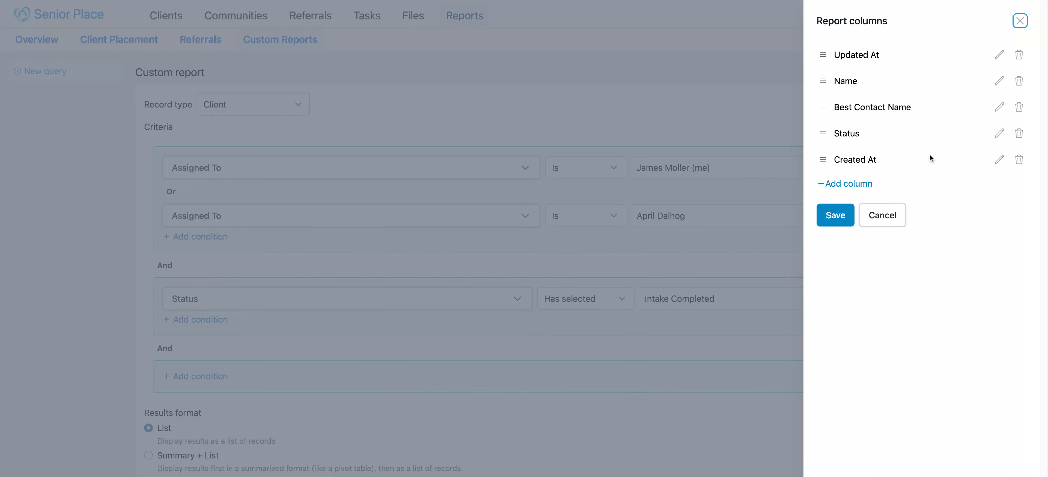
left_click_drag(915, 157, 832, 160)
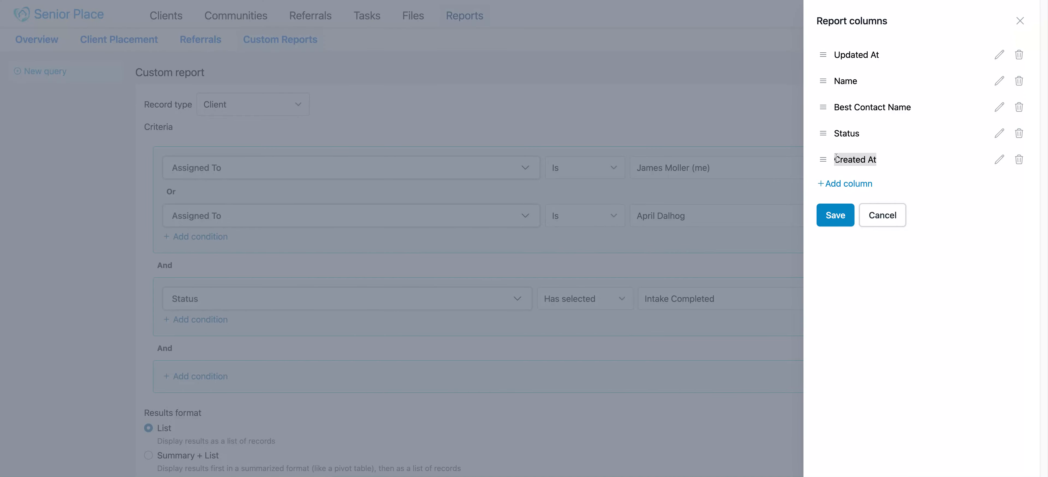
left_click(999, 159)
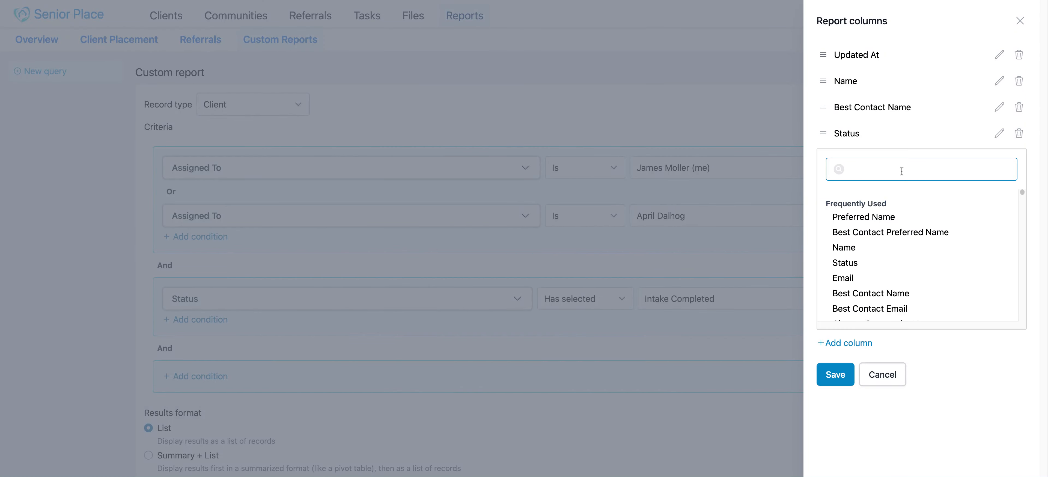
type("assi")
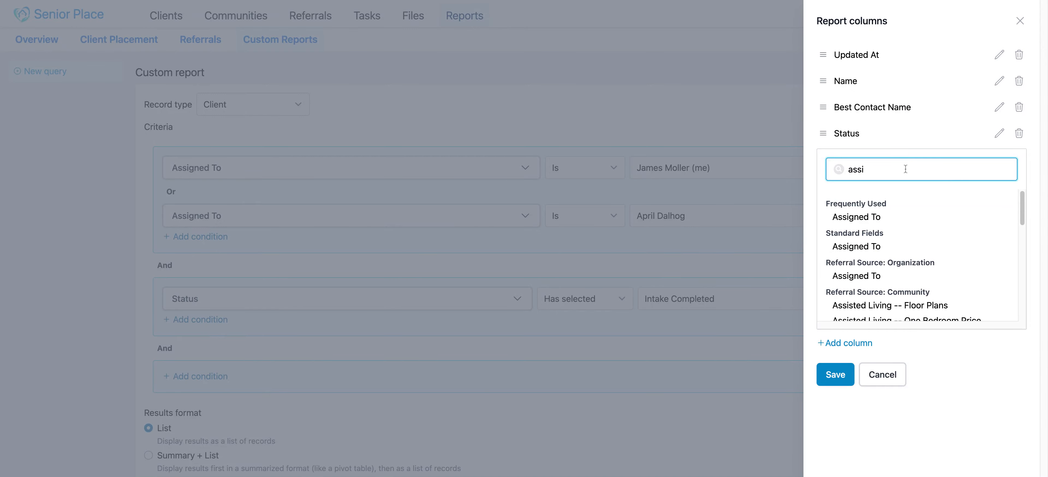
left_click(887, 218)
left_click(835, 219)
scroll(587, 258, "down", 6)
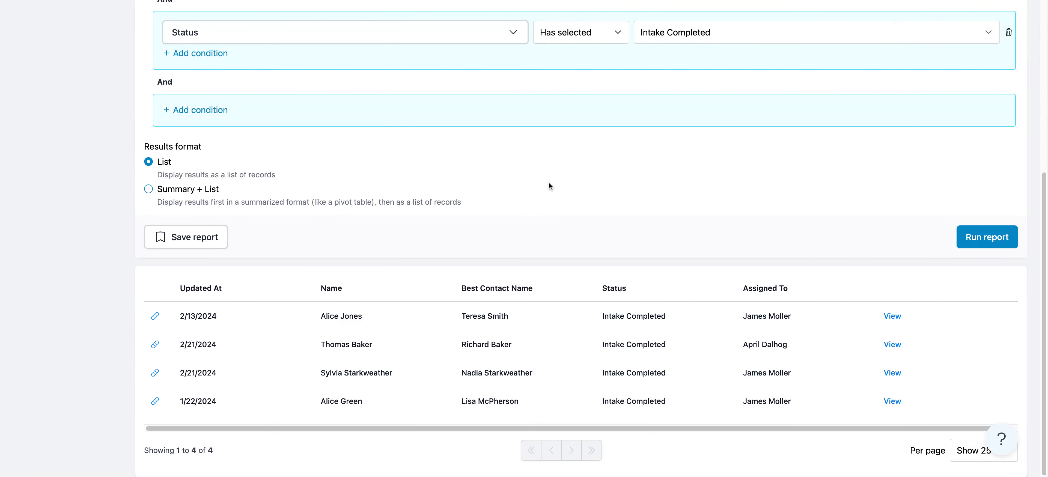
Set the results format to Summary + List and group the summaries by Assigned To
scroll(546, 180, "up", 3)
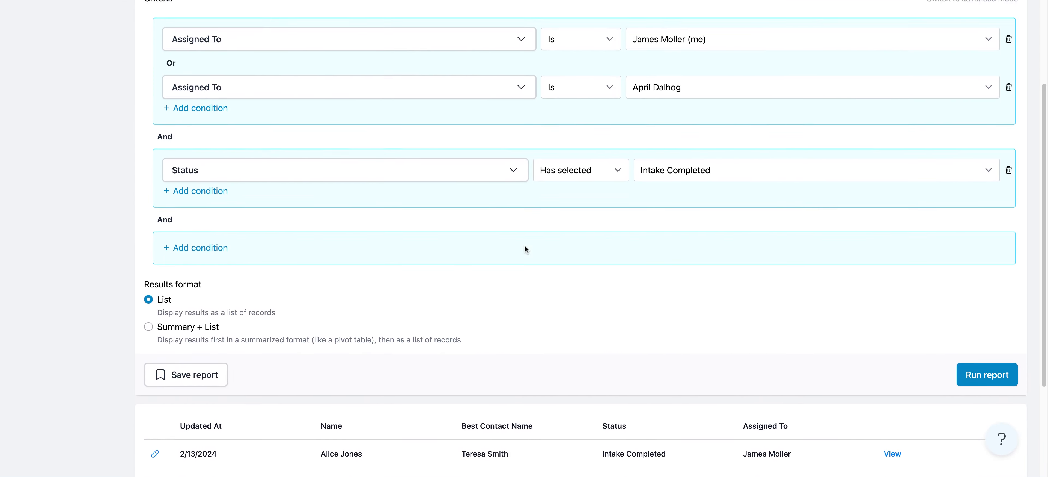
scroll(525, 246, "up", 1)
scroll(285, 321, "up", 1)
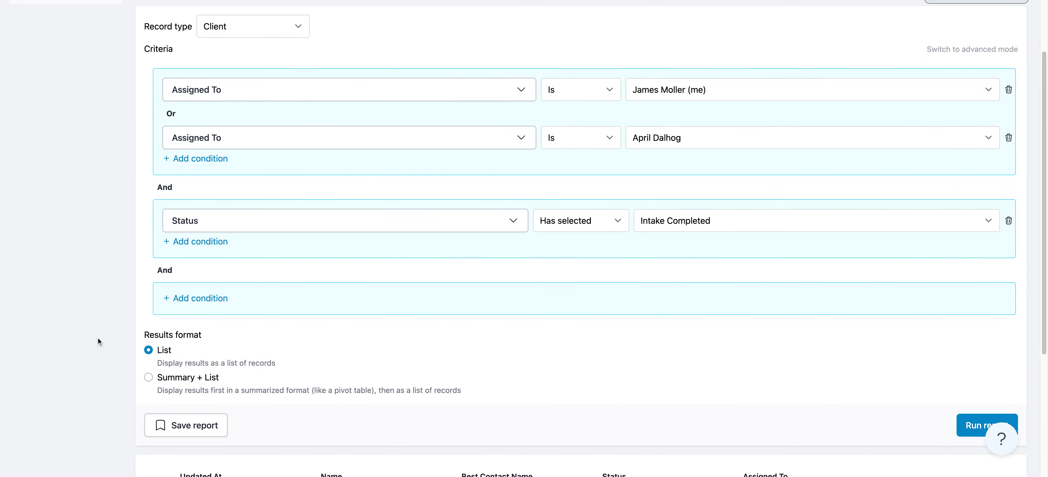
scroll(98, 338, "down", 3)
left_click_drag(235, 238, 157, 238)
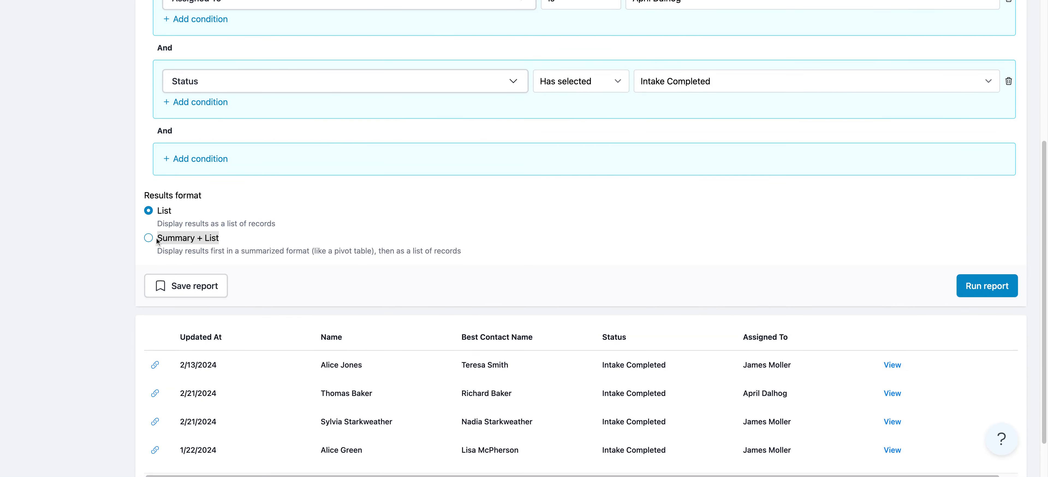
left_click(182, 243)
scroll(111, 246, "down", 3)
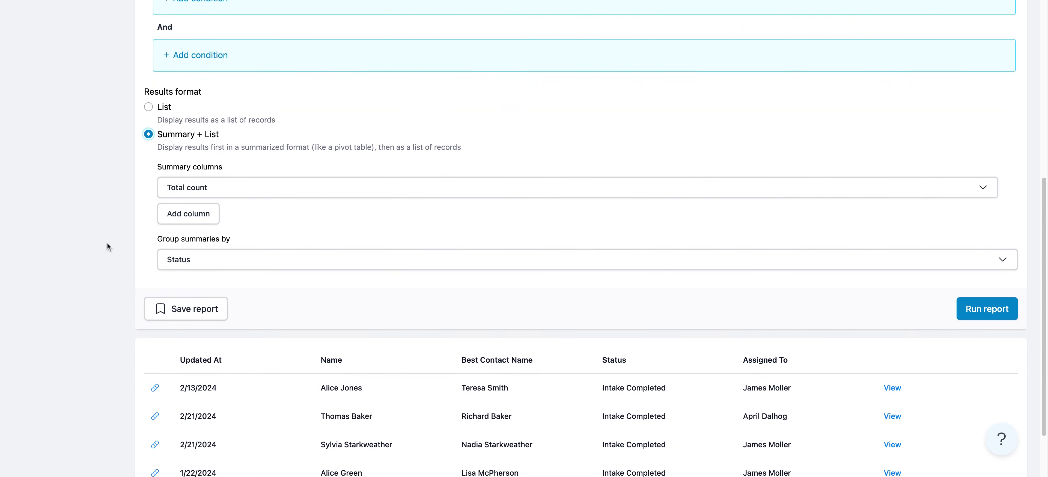
scroll(108, 246, "down", 2)
left_click(257, 206)
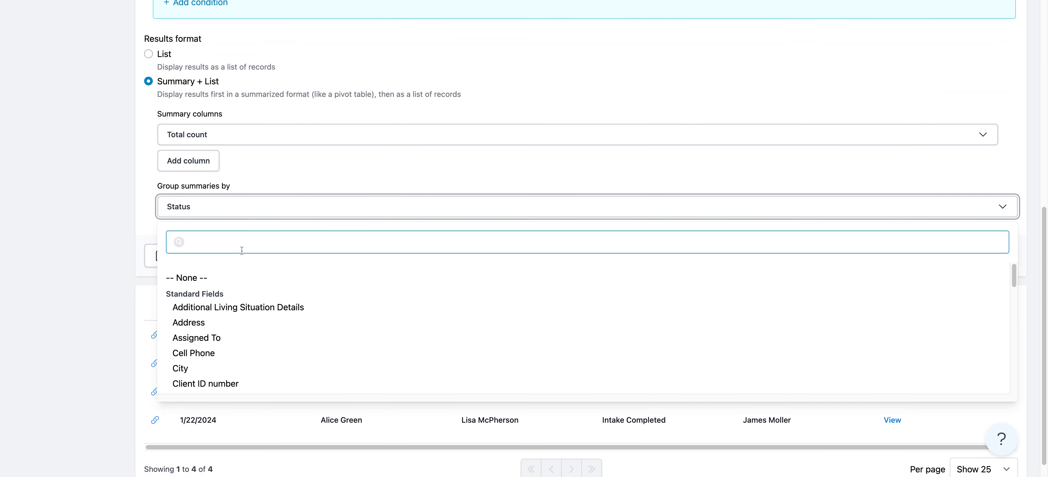
left_click(228, 339)
left_click(116, 154)
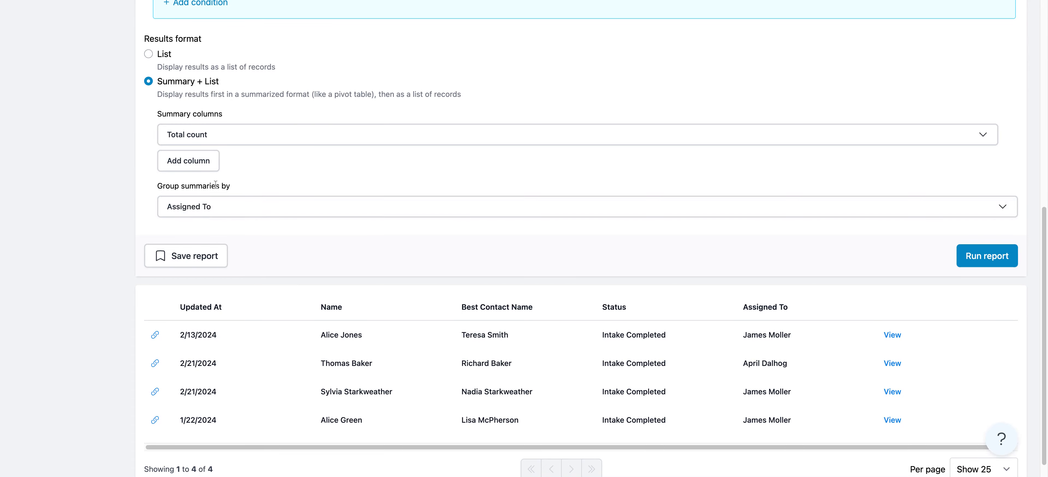
Run the report and review the summary counts for each assigned employee
left_click(965, 260)
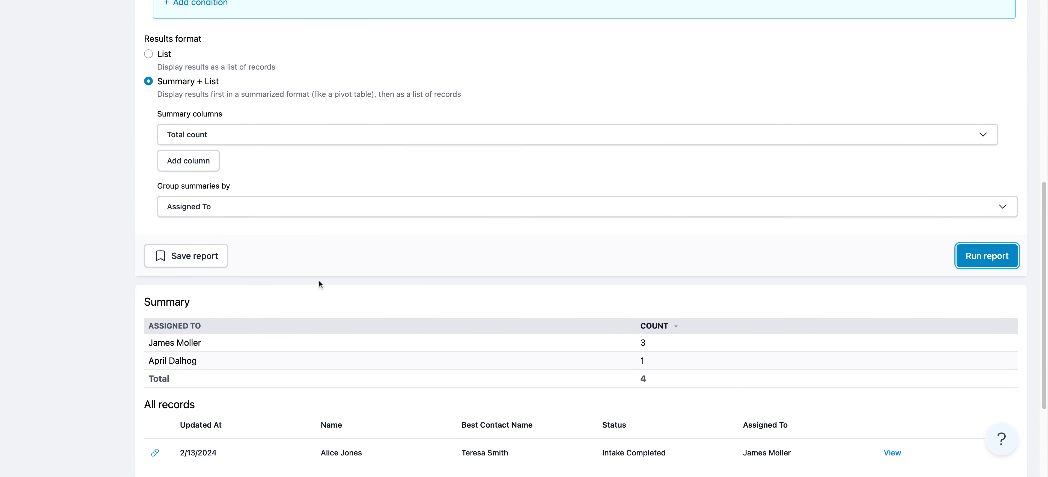
scroll(295, 267, "down", 3)
double_click(207, 166)
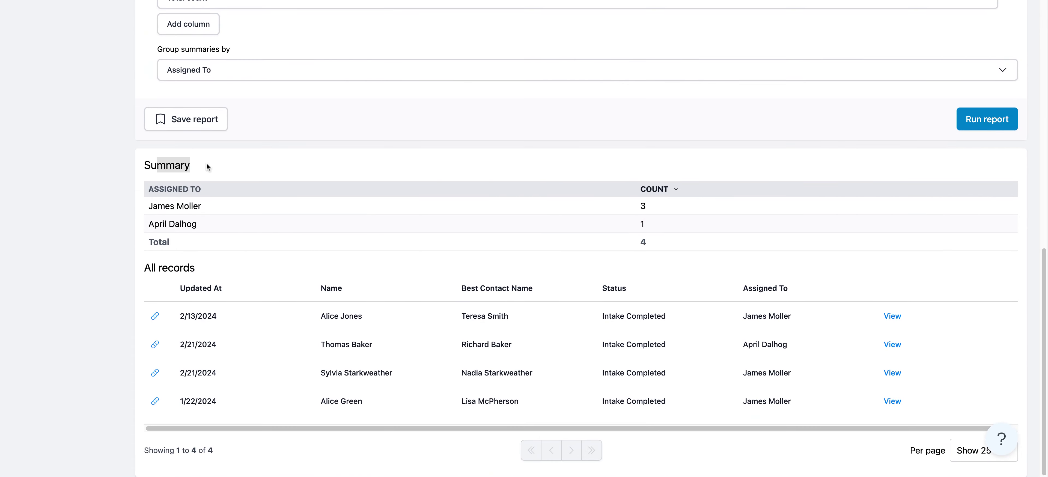
triple_click(149, 206)
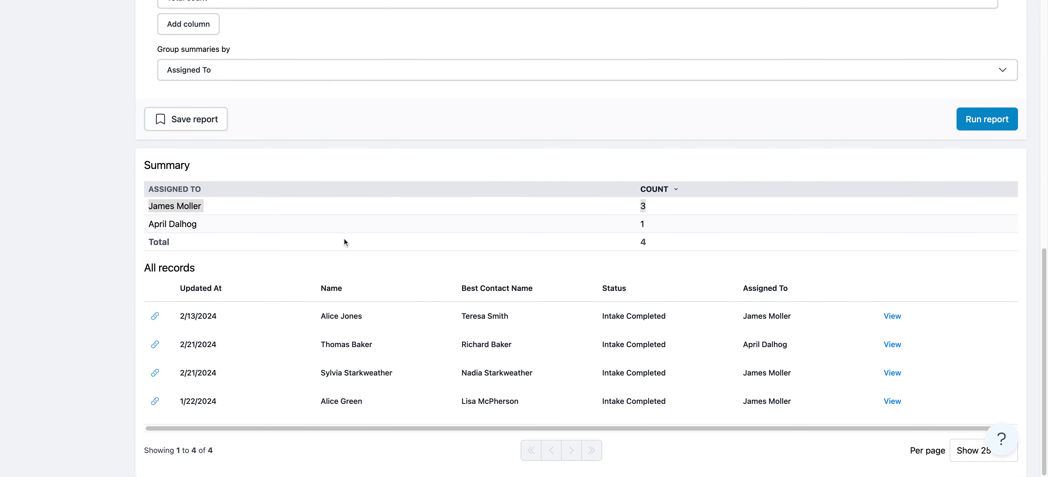
triple_click(152, 226)
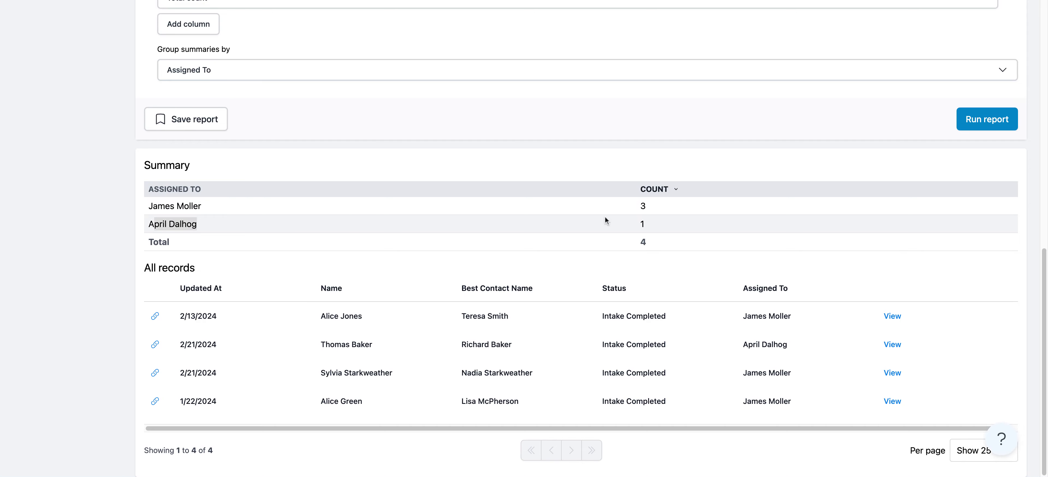
left_click(666, 226)
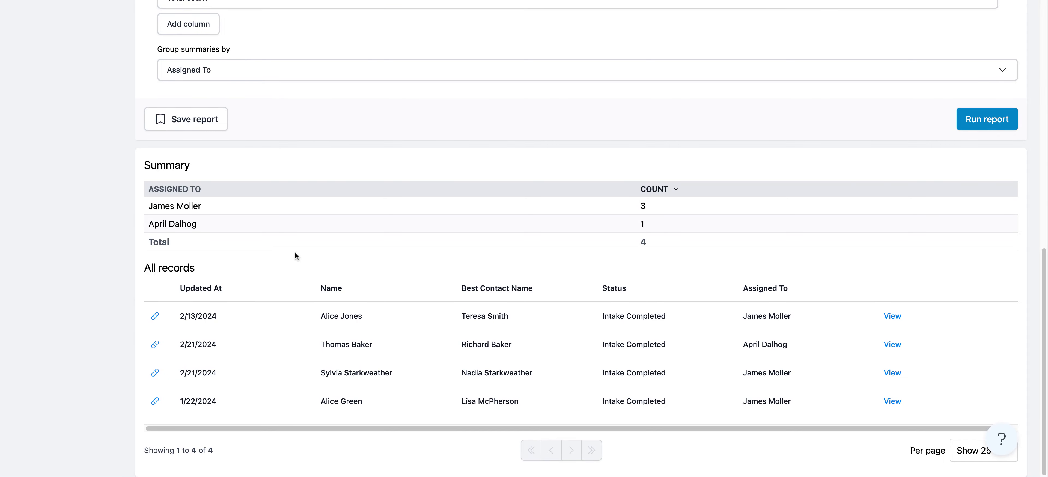
scroll(63, 201, "up", 8)
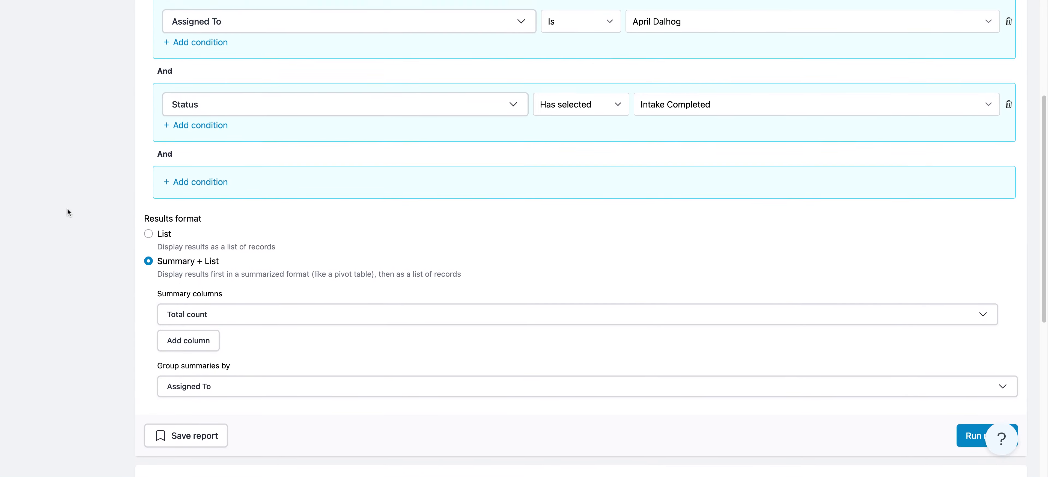
scroll(68, 211, "up", 5)
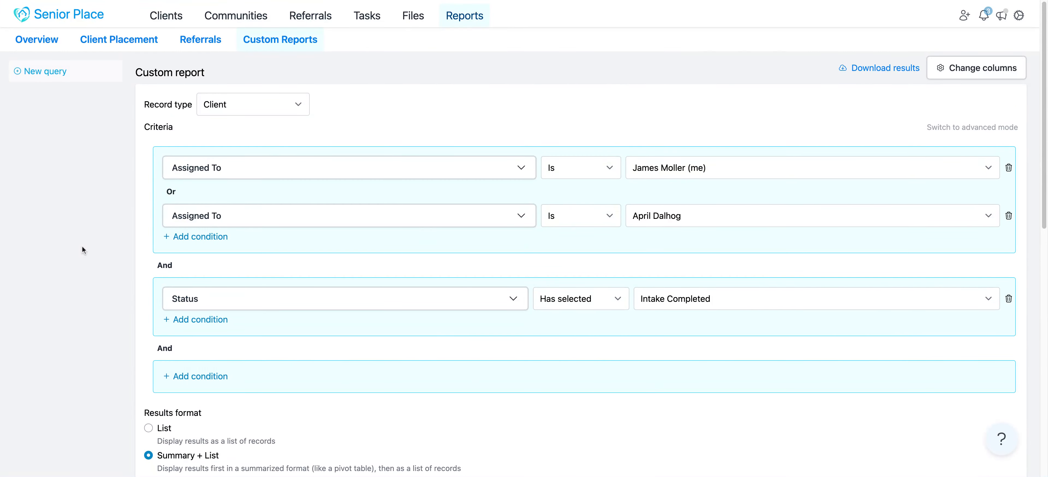
scroll(83, 250, "down", 7)
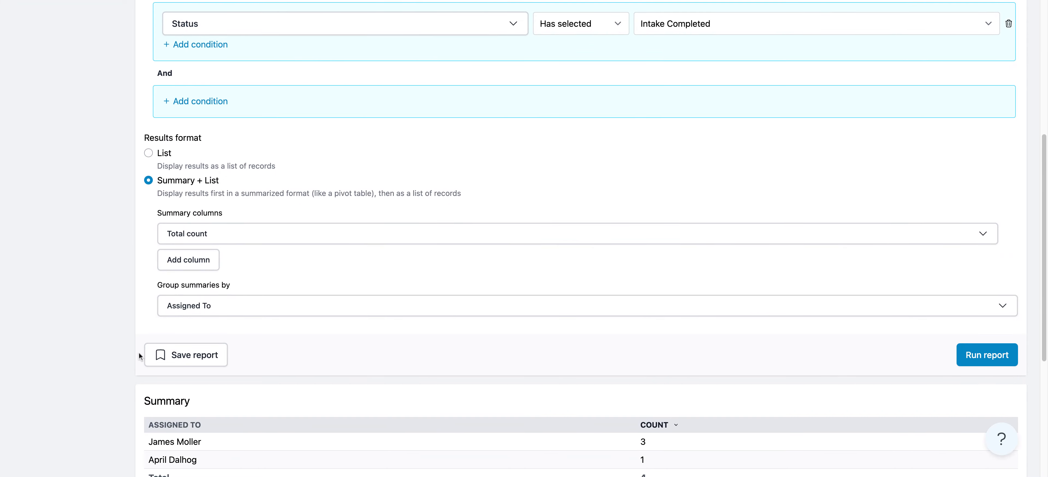
Save the report under the name Saved Report and share the query with everyone at the company
left_click(182, 355)
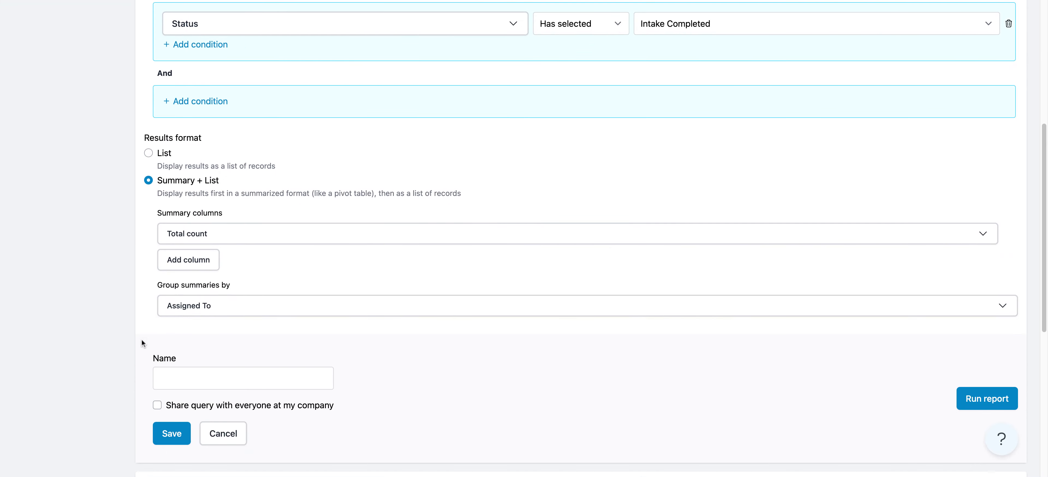
scroll(141, 338, "down", 2)
left_click(218, 293)
type("Saved Report")
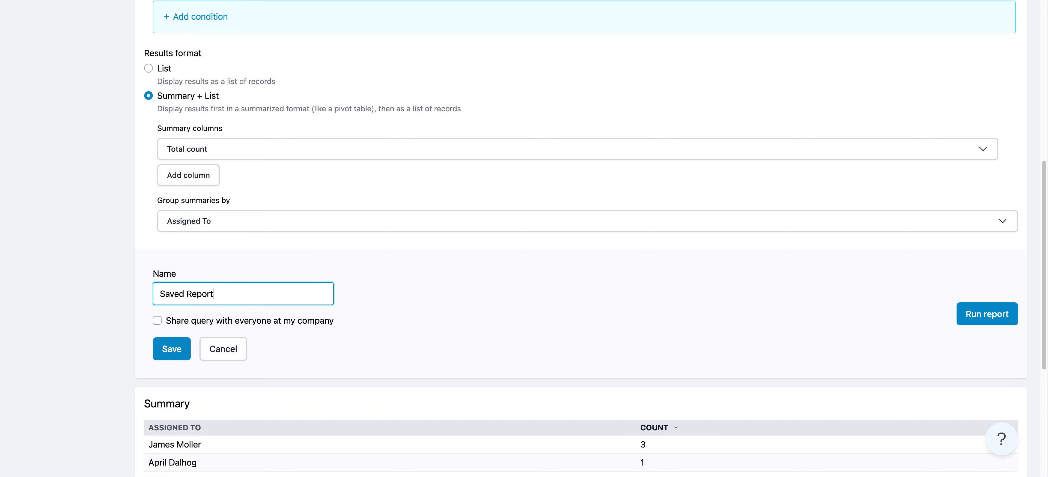
left_click(122, 276)
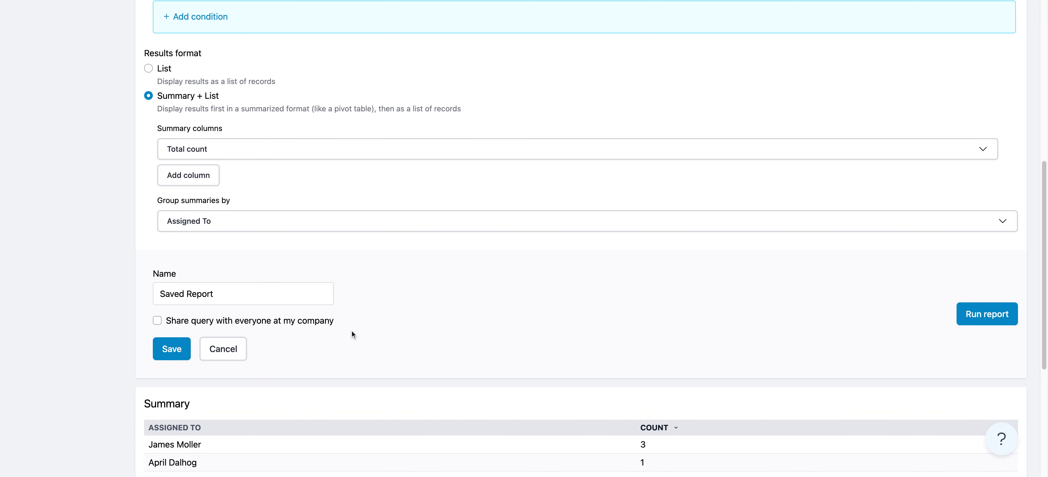
left_click_drag(350, 321, 171, 321)
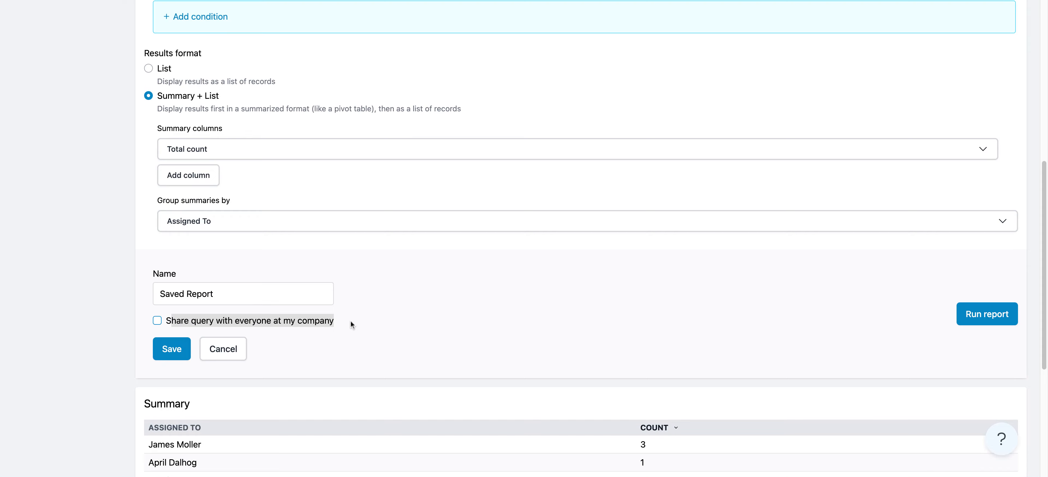
left_click(157, 320)
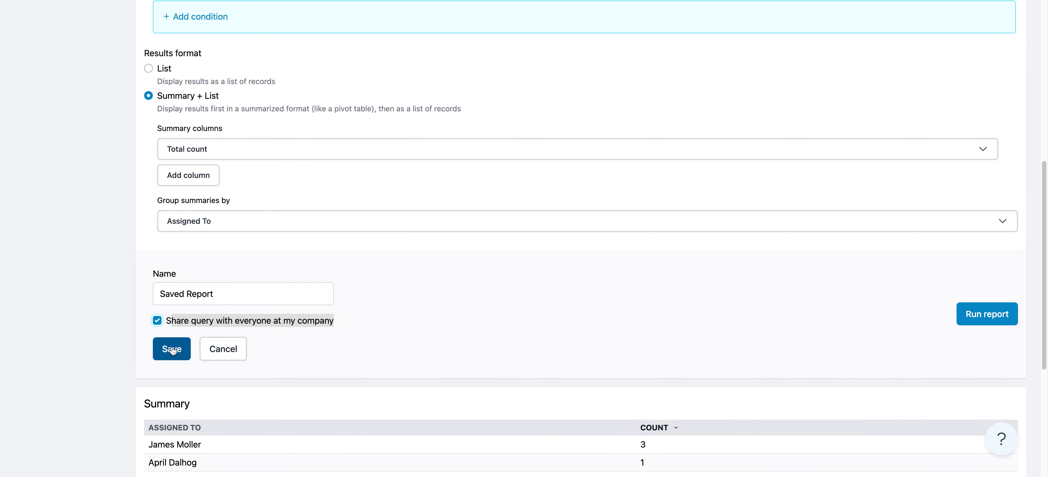
left_click(173, 351)
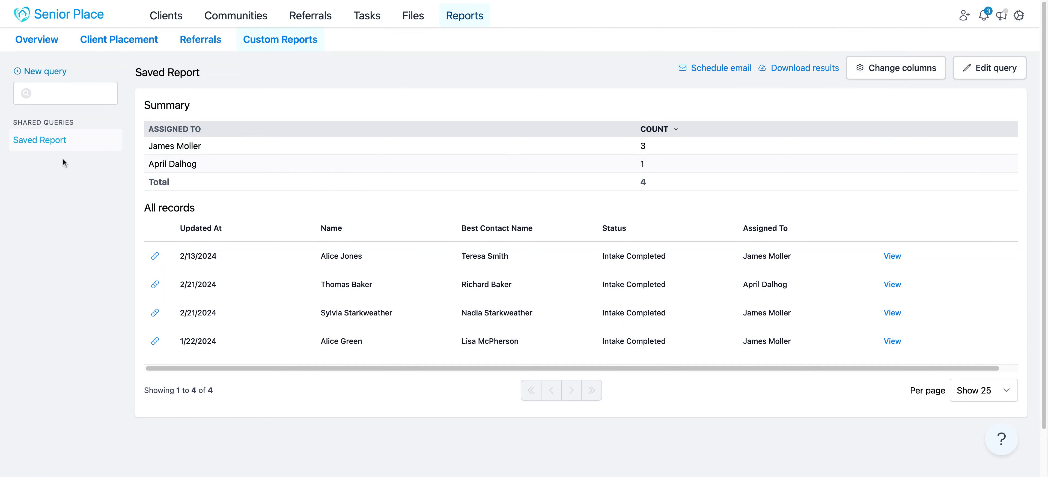
Reopen the shared query Saved Report from the custom reports page and open its query for editing
left_click(276, 40)
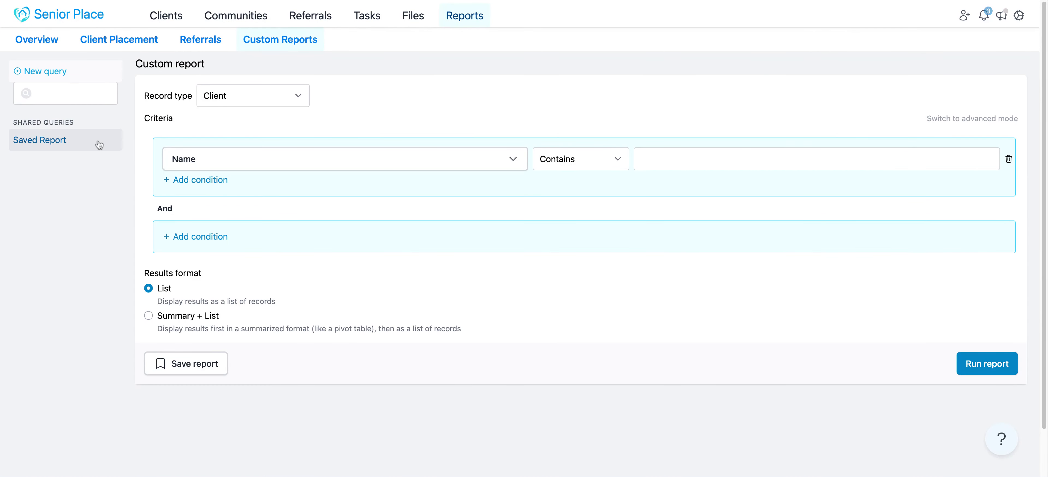
left_click(43, 140)
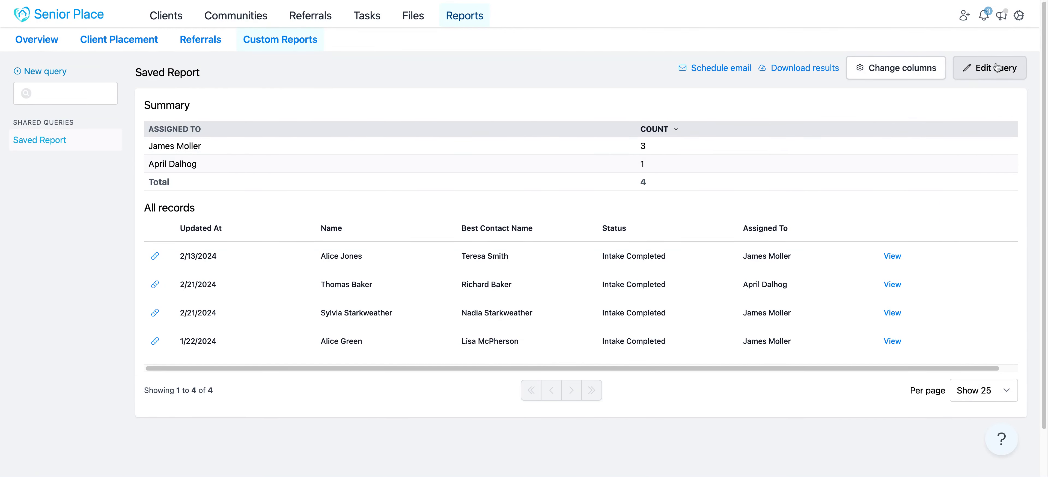
left_click(997, 73)
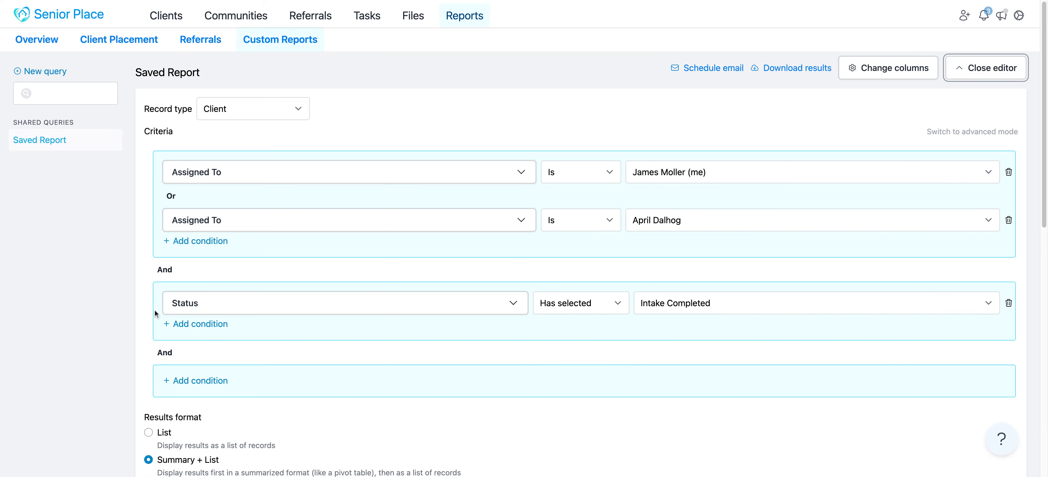
Check the saved query's criteria and results format, and run the report again
scroll(149, 307, "down", 3)
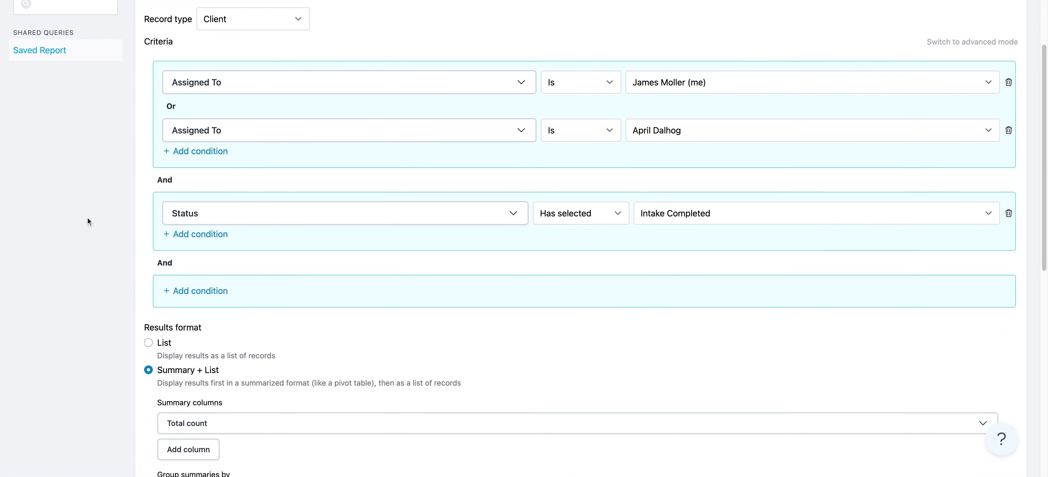
scroll(87, 216, "down", 3)
scroll(86, 219, "down", 4)
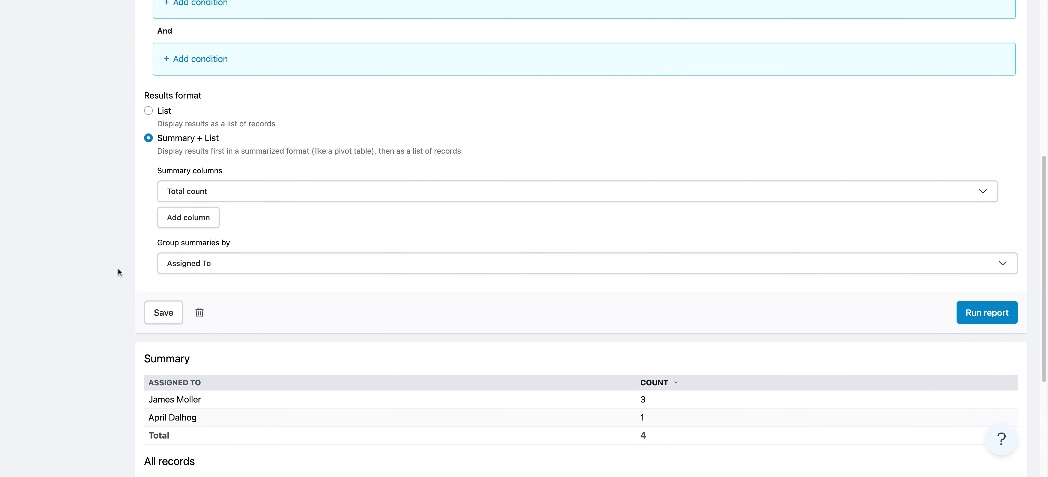
left_click(985, 312)
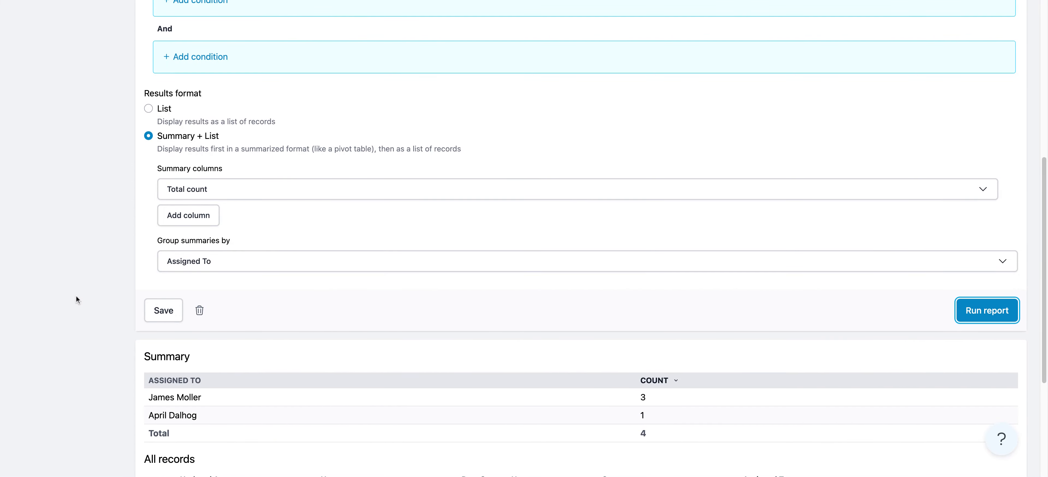
Save the query again with its existing name and company-wide sharing option, and check the summary and records
scroll(75, 295, "up", 3)
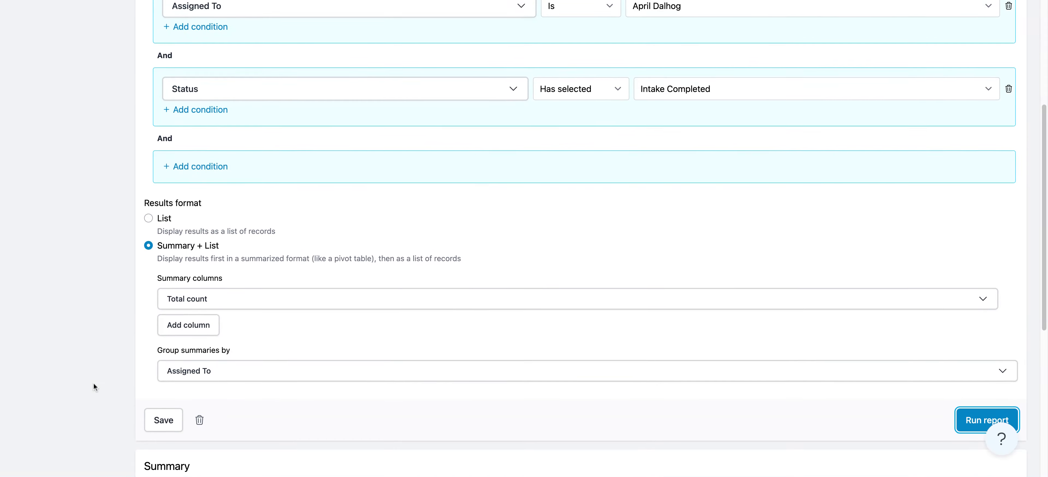
scroll(93, 382, "down", 2)
left_click(163, 369)
scroll(152, 405, "down", 3)
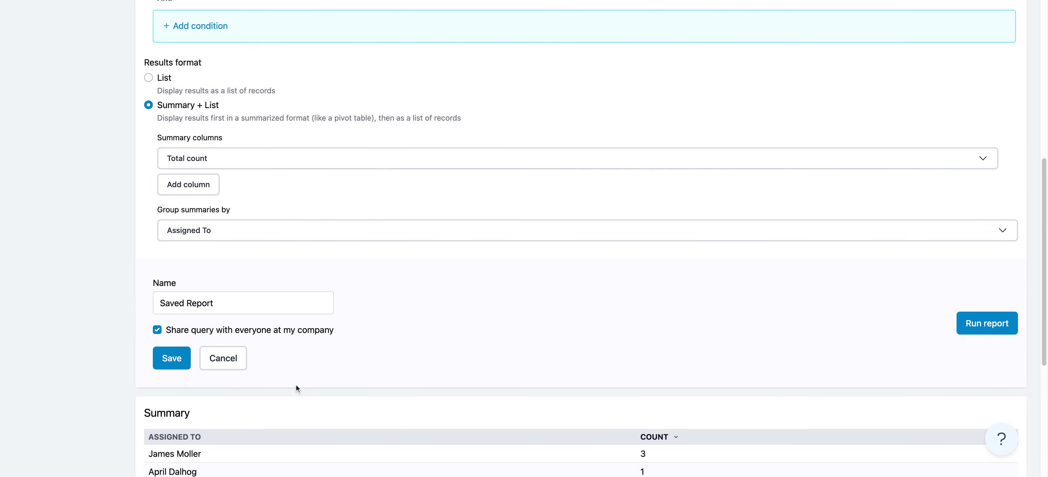
left_click(175, 362)
scroll(72, 267, "down", 5)
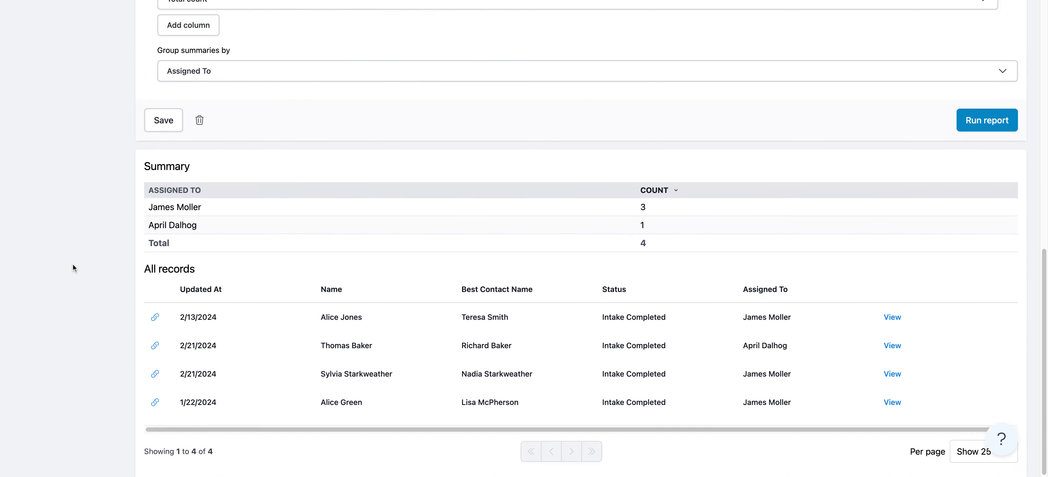